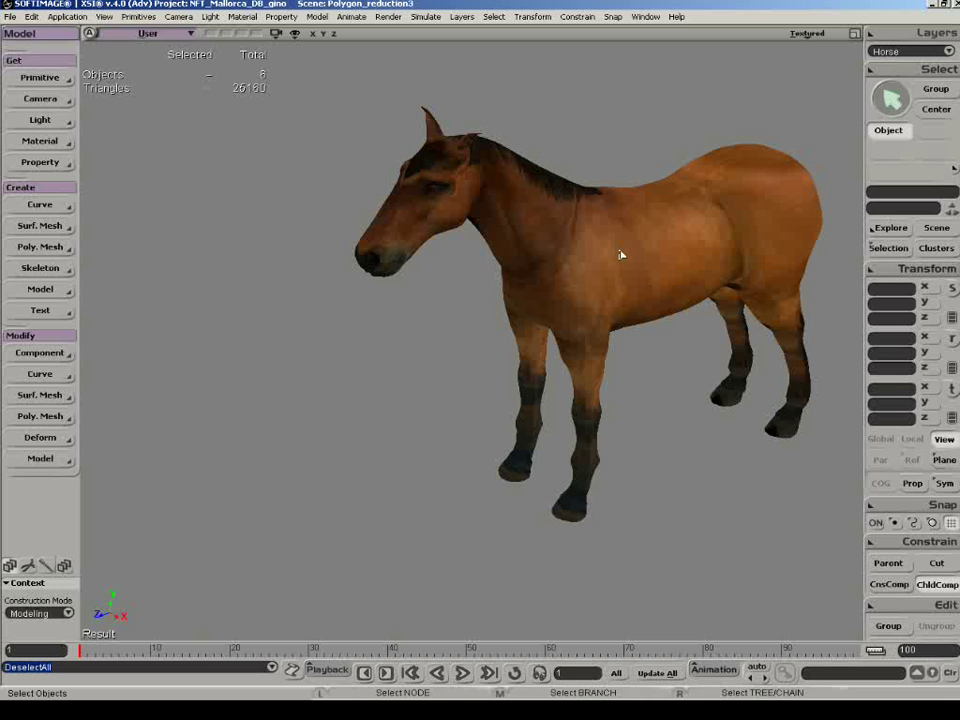
# - Apply Polygon Reduction to the horse mesh and move its property editor clear of the horse's head
pyautogui.click(620, 255)
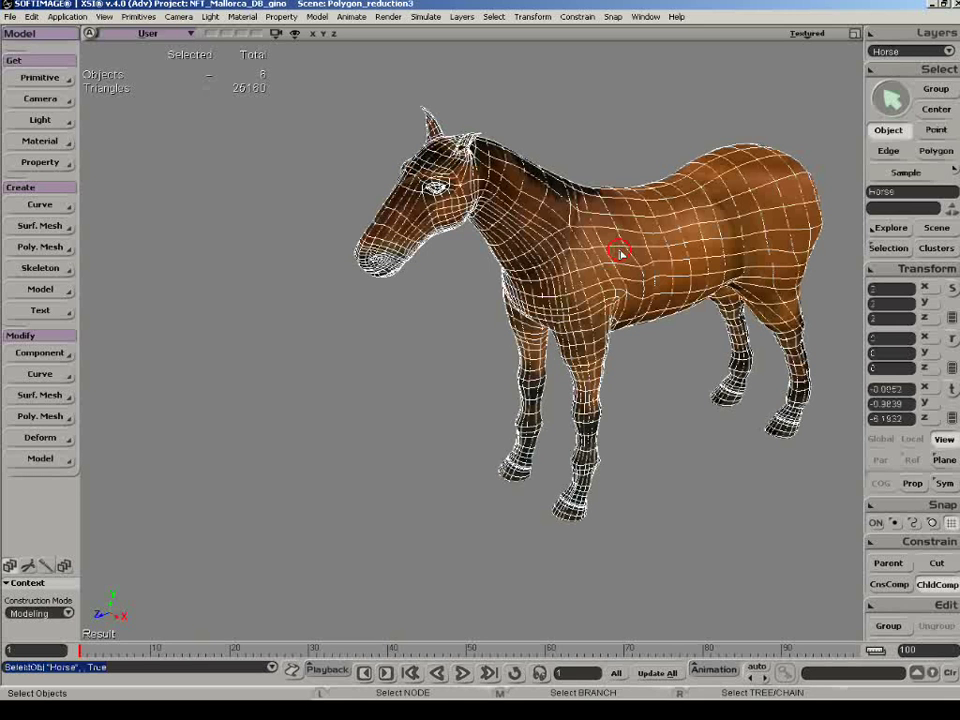
pyautogui.click(62, 420)
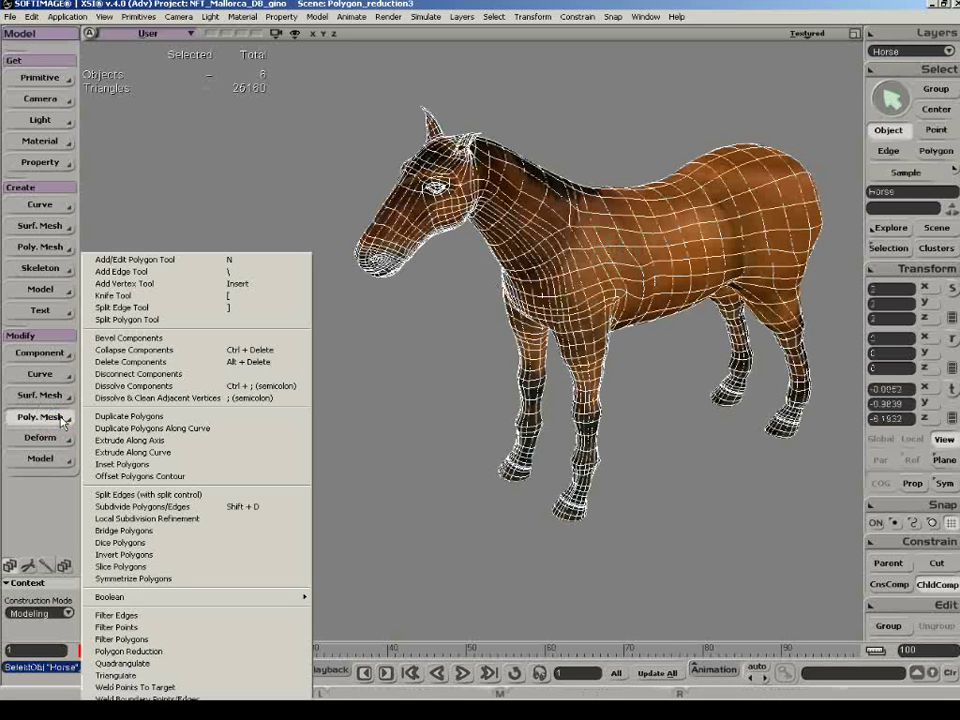
pyautogui.click(115, 651)
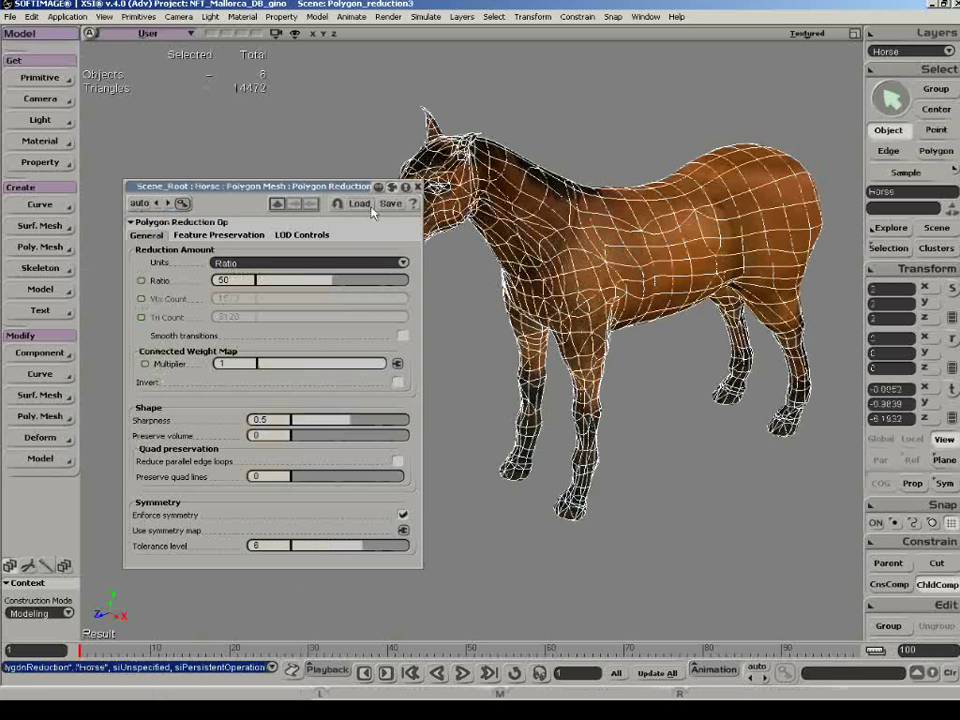
pyautogui.moveTo(350, 188); pyautogui.dragTo(268, 191)
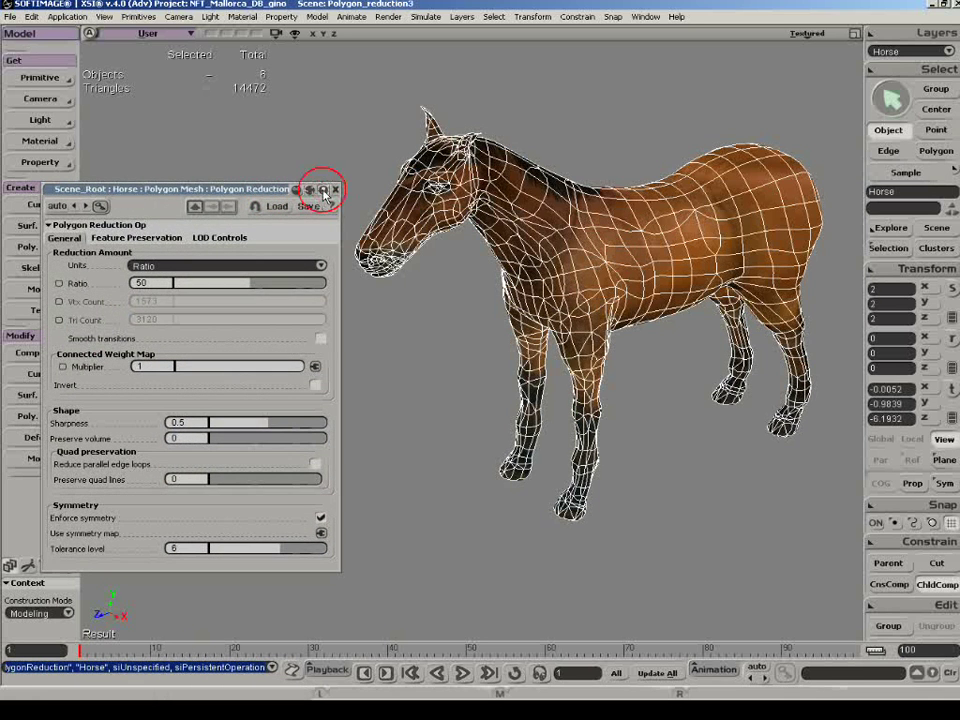
# - Try lowering the horse's reduction ratio to 0, and set it back to 50
pyautogui.moveTo(253, 281); pyautogui.dragTo(122, 284)
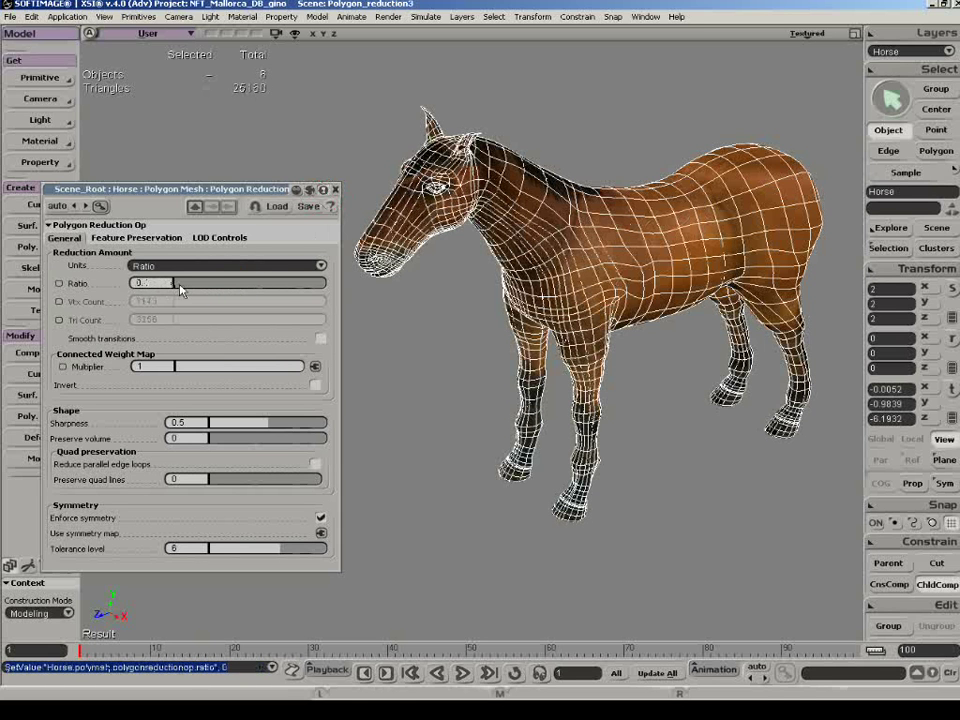
pyautogui.click(167, 283)
pyautogui.write('50')
pyautogui.press('Return')
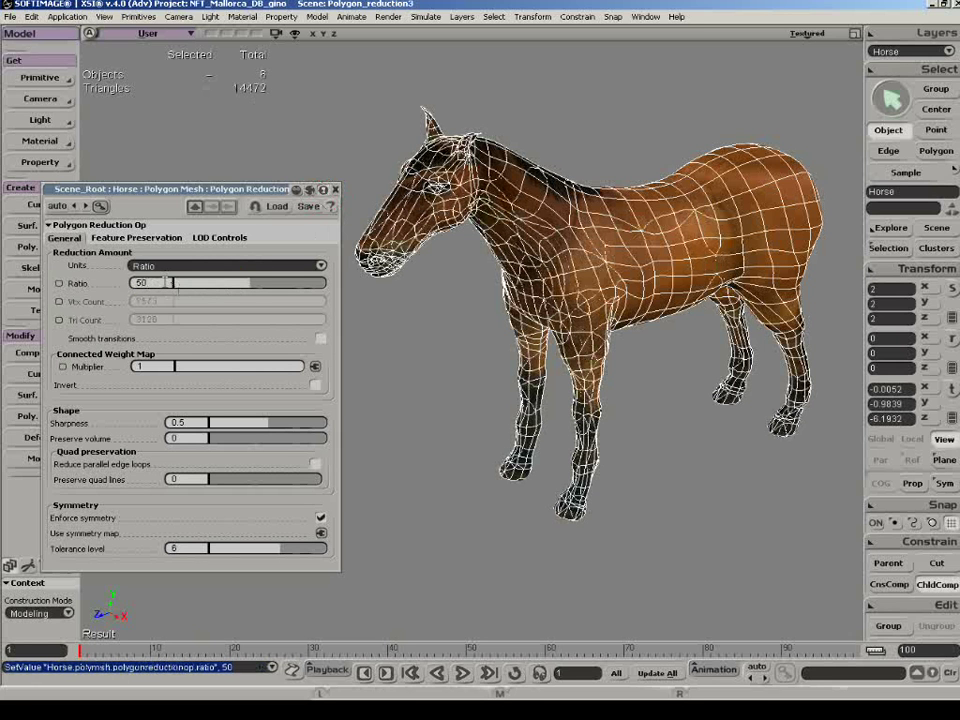
pyautogui.moveTo(250, 285)
pyautogui.mouseDown()
pyautogui.moveTo(321, 287)
pyautogui.moveTo(208, 283)
pyautogui.moveTo(246, 285)
pyautogui.mouseUp()
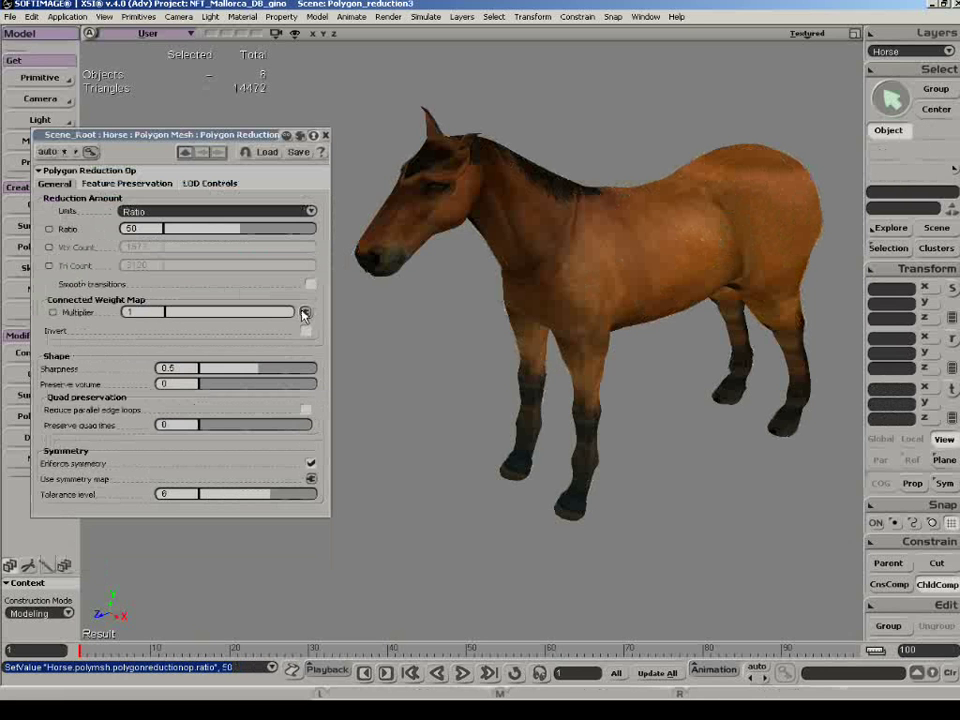
# - Connect the Weight_Map of the Point7 cluster to the Polygon Reduction multiplier
pyautogui.click(305, 315)
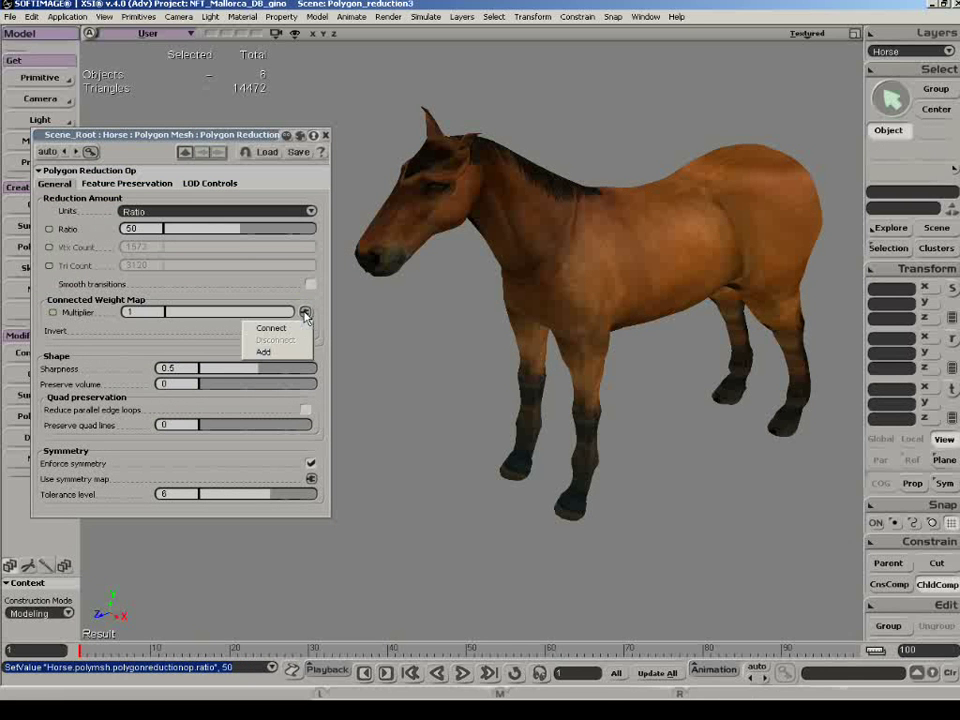
pyautogui.click(312, 327)
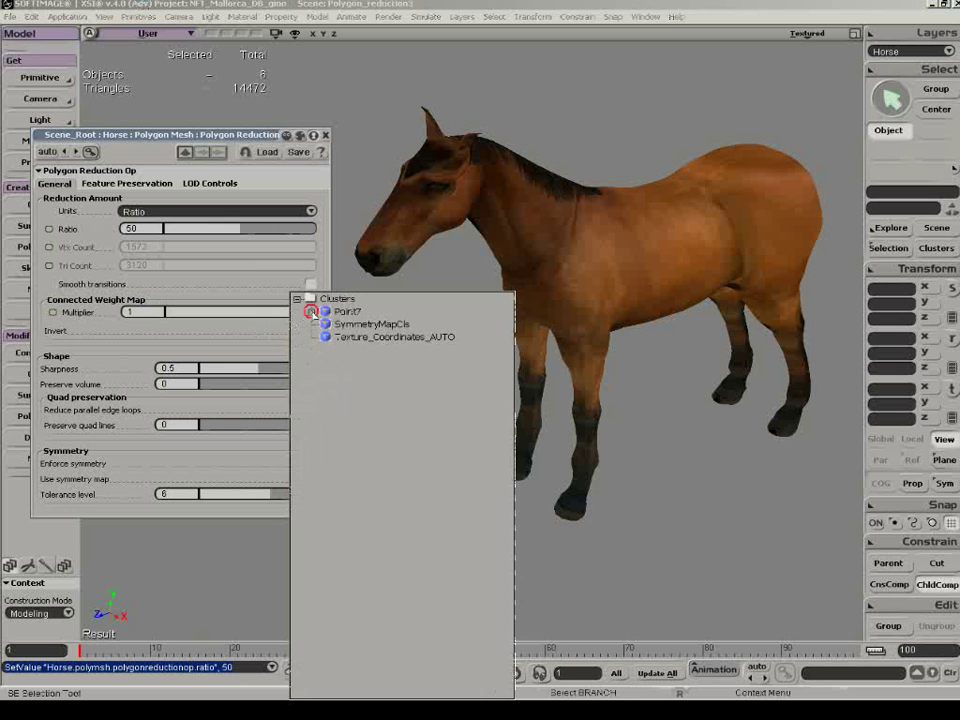
pyautogui.click(311, 312)
pyautogui.click(368, 325)
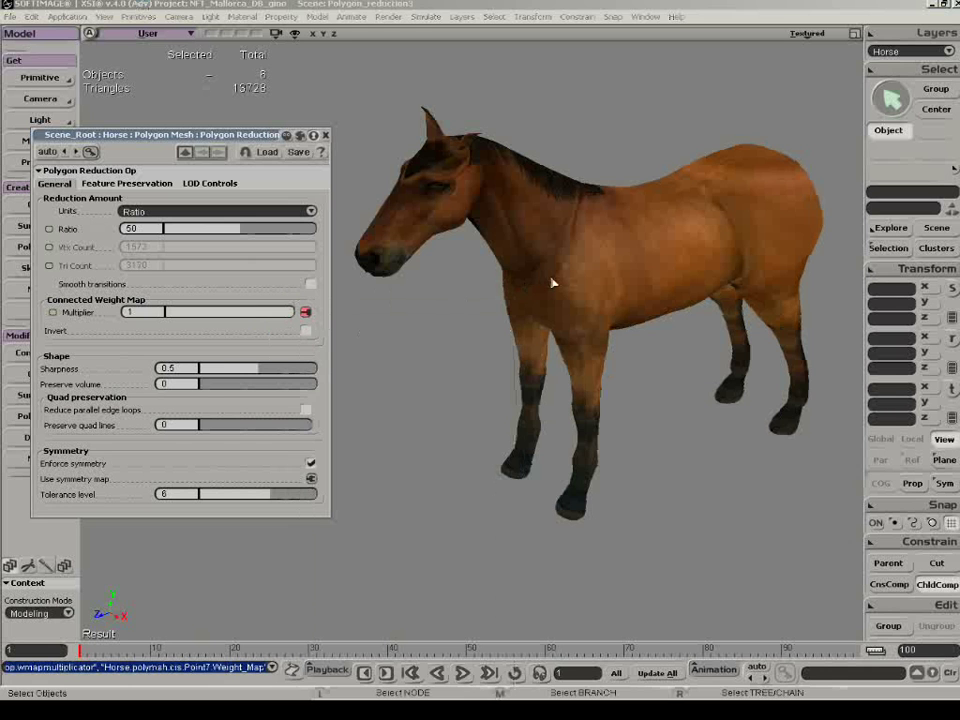
# - Select the Weight_Map inside the Point7 cluster of the horse's polygon mesh
pyautogui.click(553, 285)
pyautogui.press('F3')
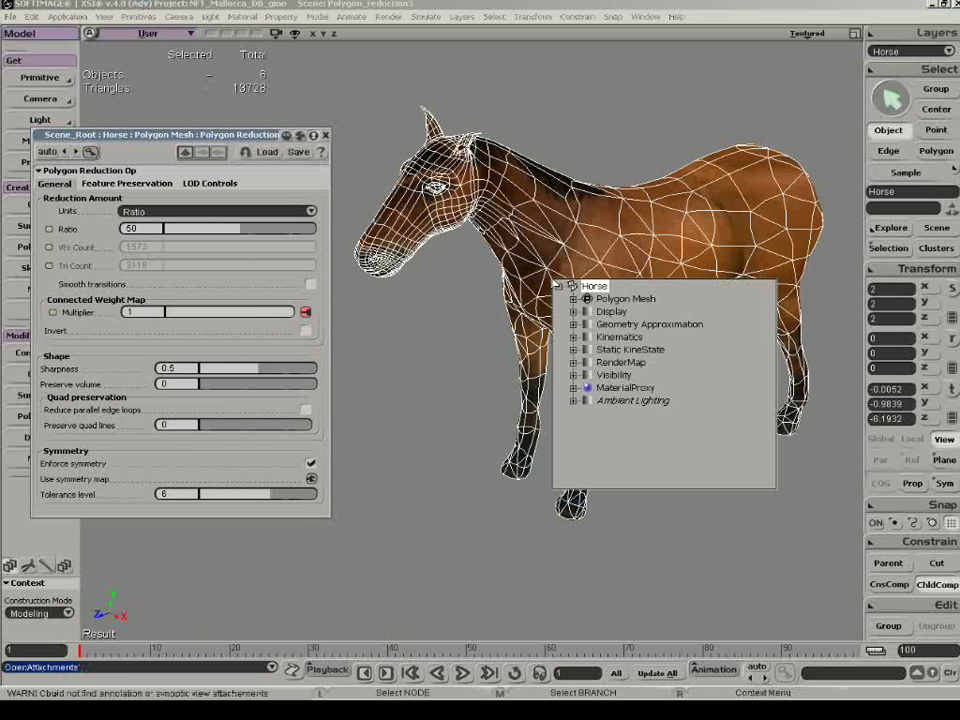
pyautogui.click(573, 298)
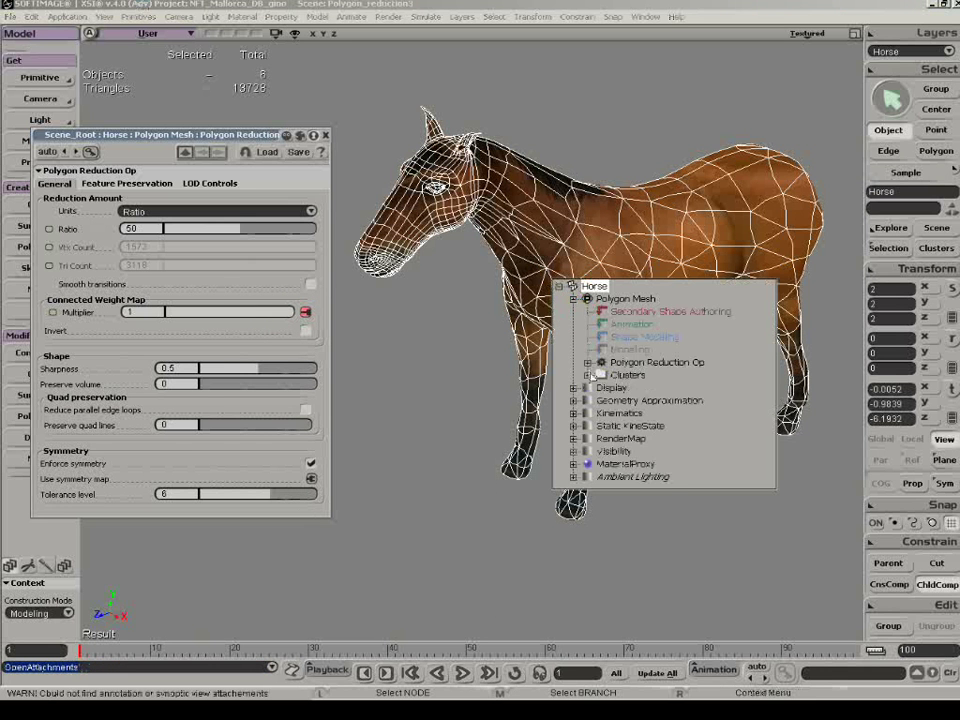
pyautogui.click(588, 374)
pyautogui.click(602, 387)
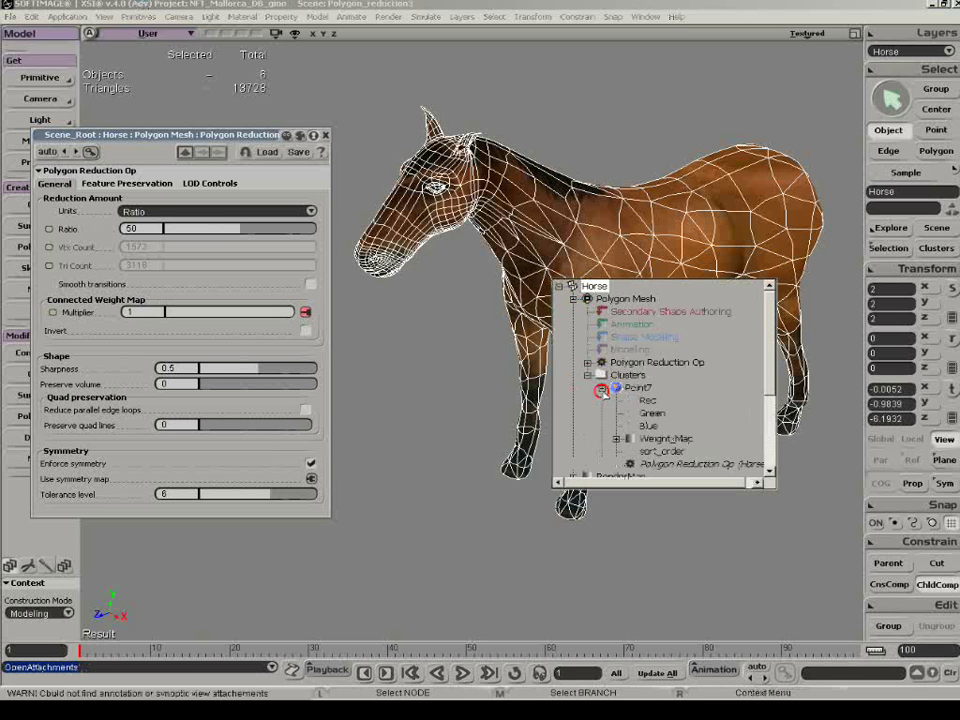
pyautogui.click(628, 452)
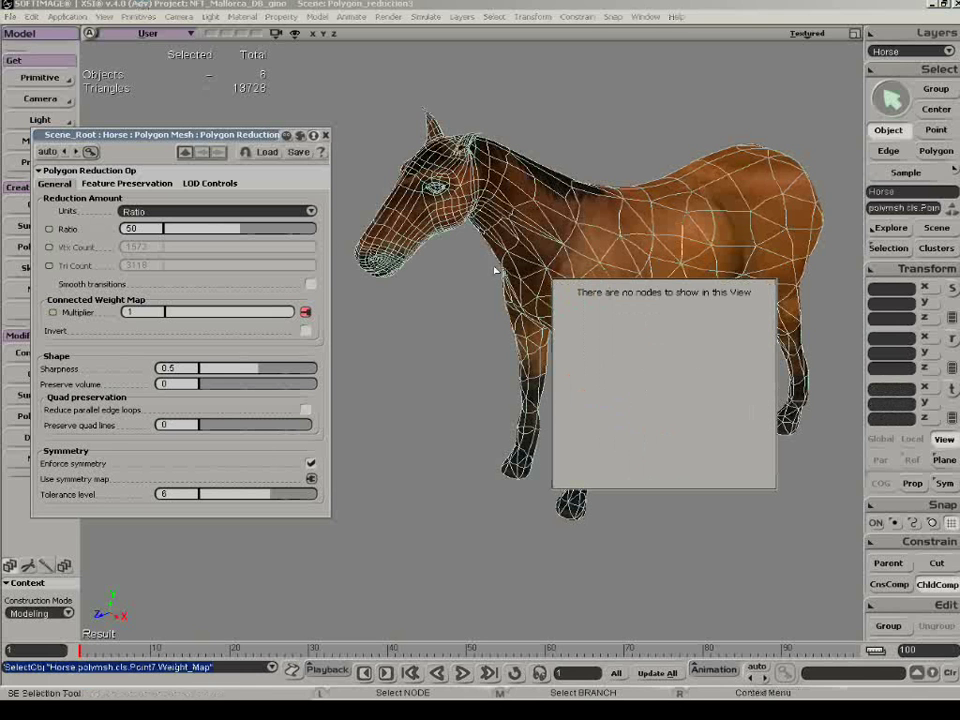
pyautogui.click(482, 272)
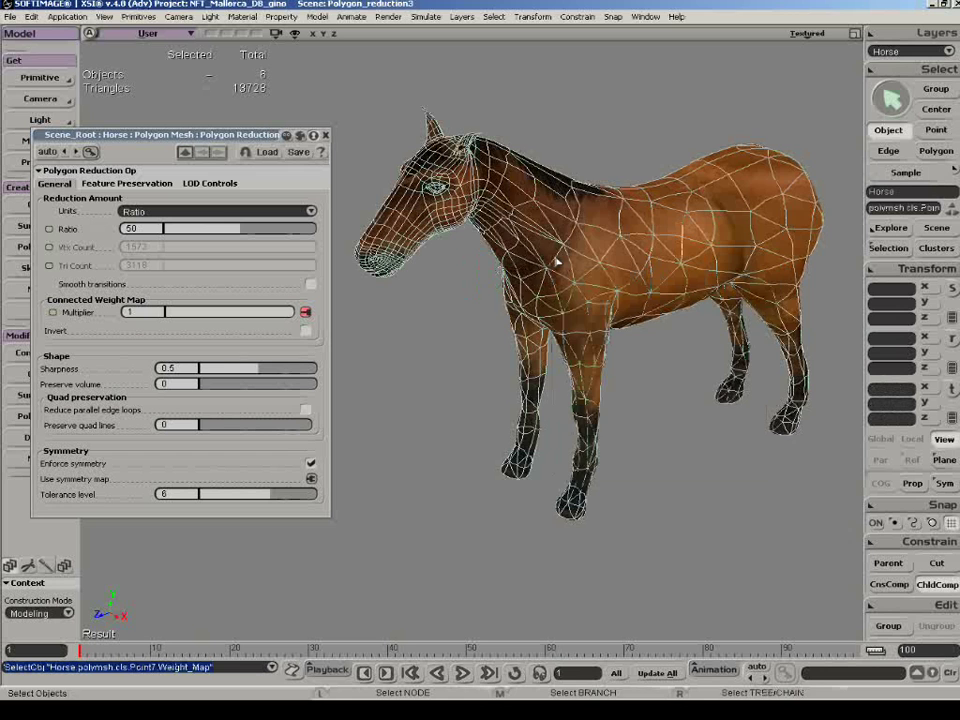
# - Display the selected weight map's colours on the horse to examine how the weights are distributed
pyautogui.press('w')
pyautogui.press('o')
pyautogui.moveTo(607, 341)
pyautogui.mouseDown()
pyautogui.moveTo(642, 376)
pyautogui.moveTo(610, 339)
pyautogui.mouseUp()
pyautogui.press('o')
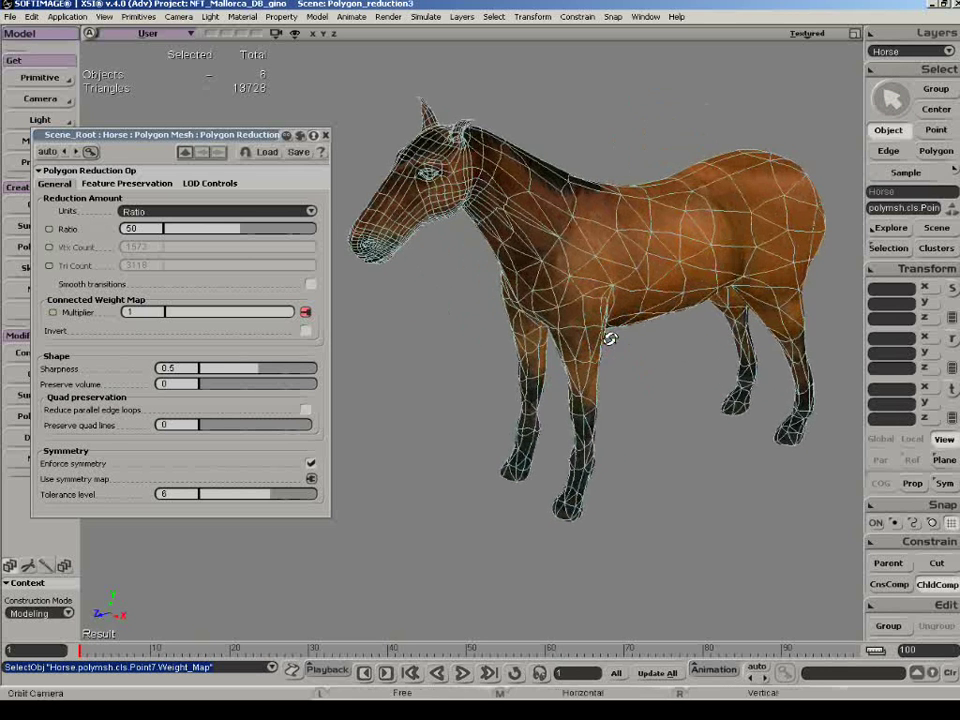
pyautogui.press('w')
pyautogui.press('space')
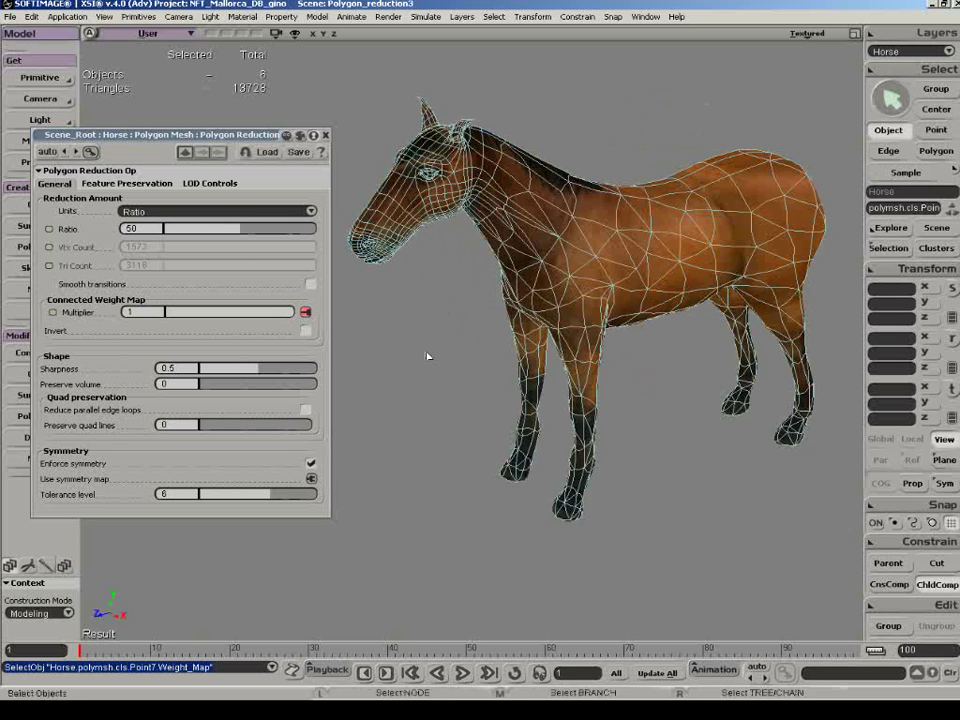
pyautogui.press('w')
# - Try a reduction ratio of about 91.5 with the weight map connected, and set it back to 50
pyautogui.moveTo(250, 230); pyautogui.dragTo(181, 229)
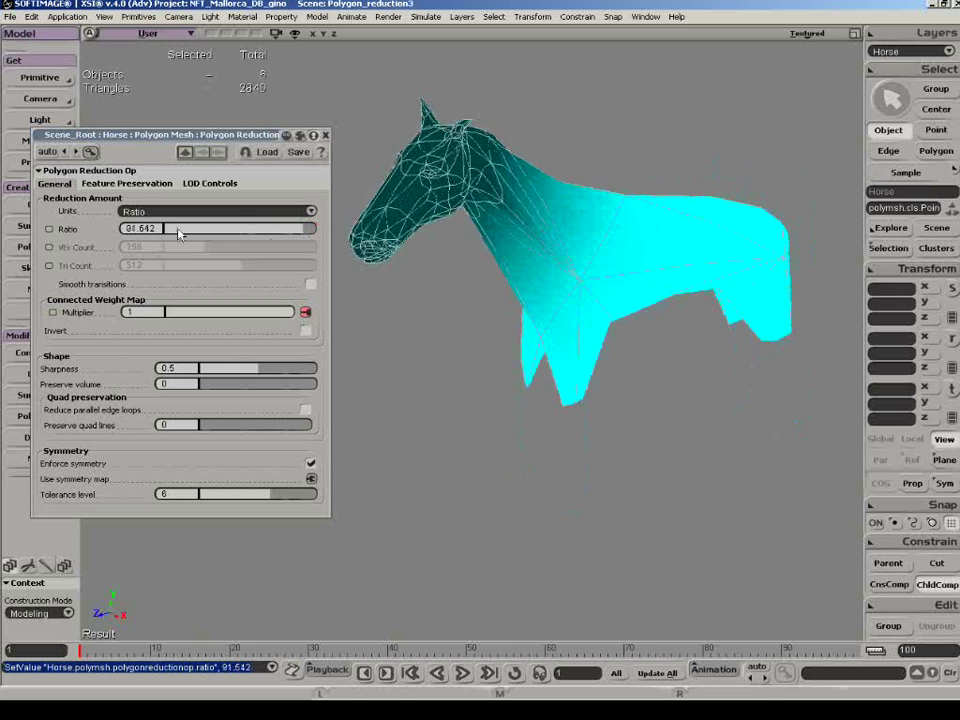
pyautogui.click(158, 229)
pyautogui.write('50')
pyautogui.press('Return')
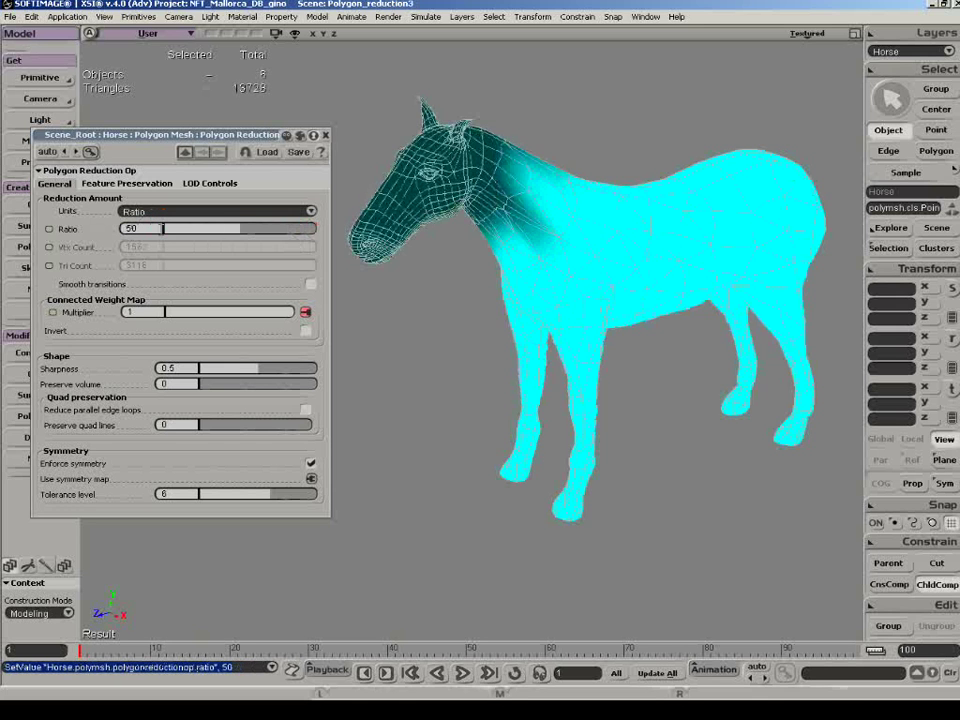
# - Disconnect the weight map from the reduction multiplier and raise the reduction ratio to about 94
pyautogui.click(305, 312)
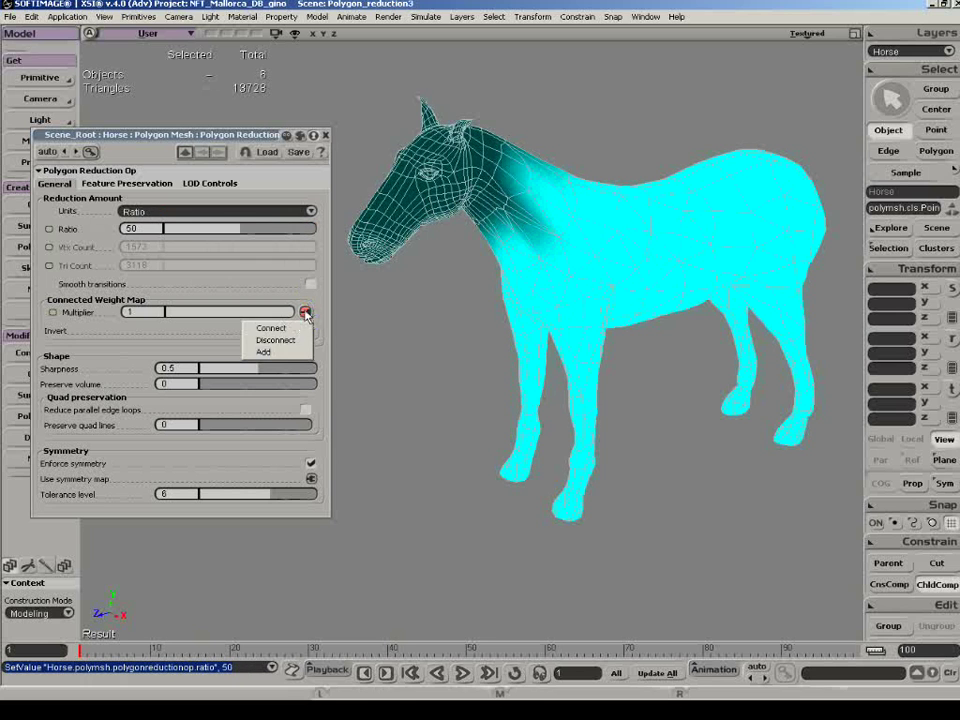
pyautogui.click(294, 340)
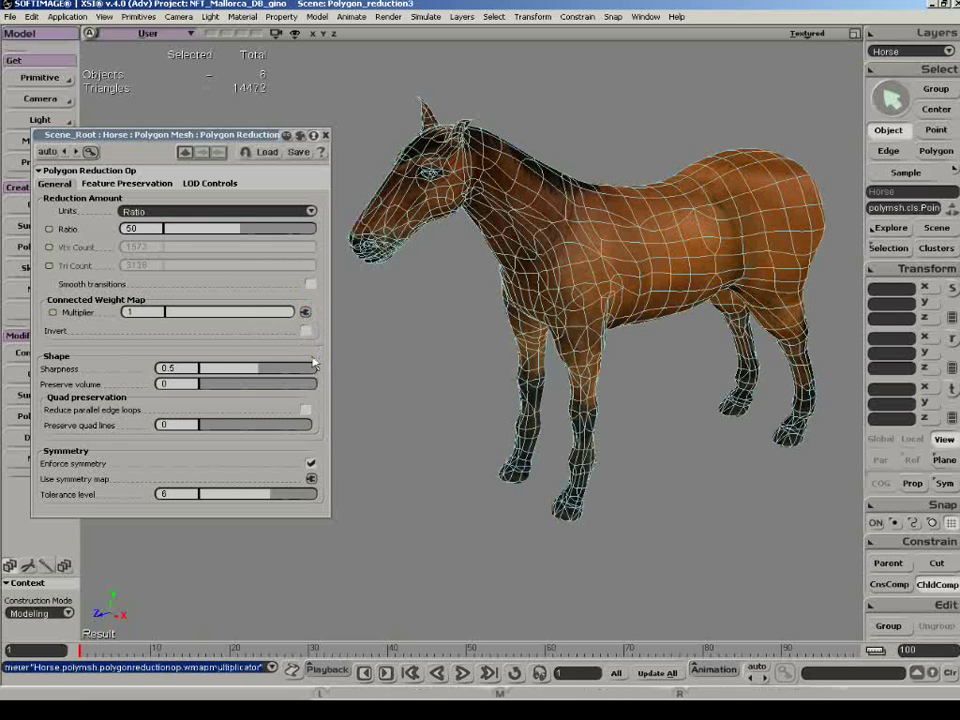
pyautogui.click(296, 235)
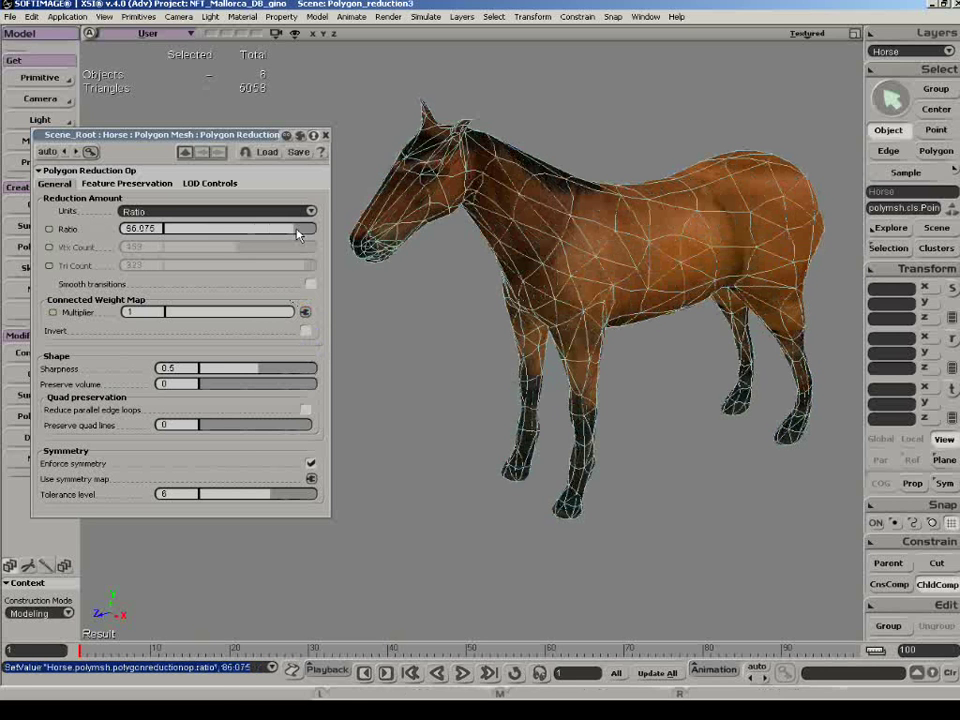
pyautogui.click(303, 231)
pyautogui.click(308, 232)
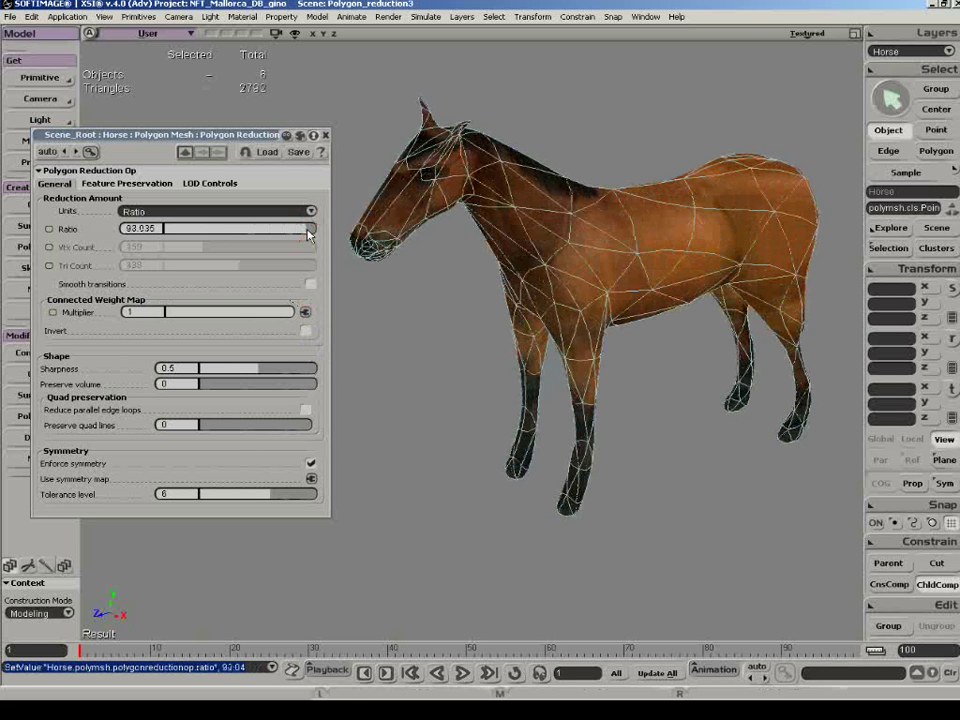
pyautogui.click(309, 233)
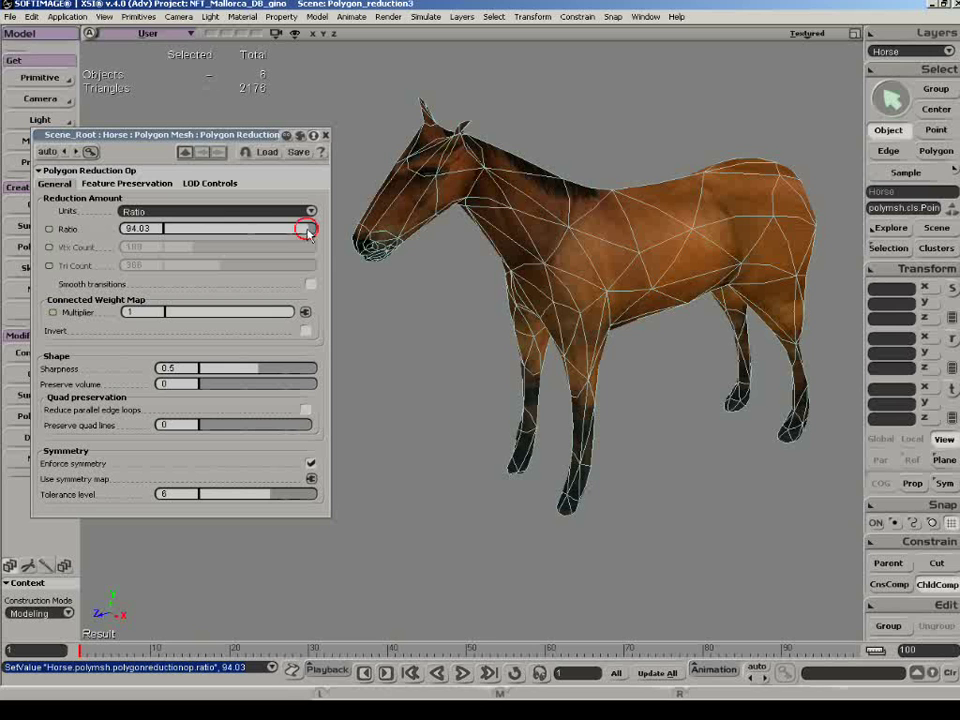
# - Raise Preserve volume for the horse's polygon reduction gradually to 0.955
pyautogui.click(220, 384)
pyautogui.moveTo(237, 385); pyautogui.dragTo(258, 385)
pyautogui.click(258, 389)
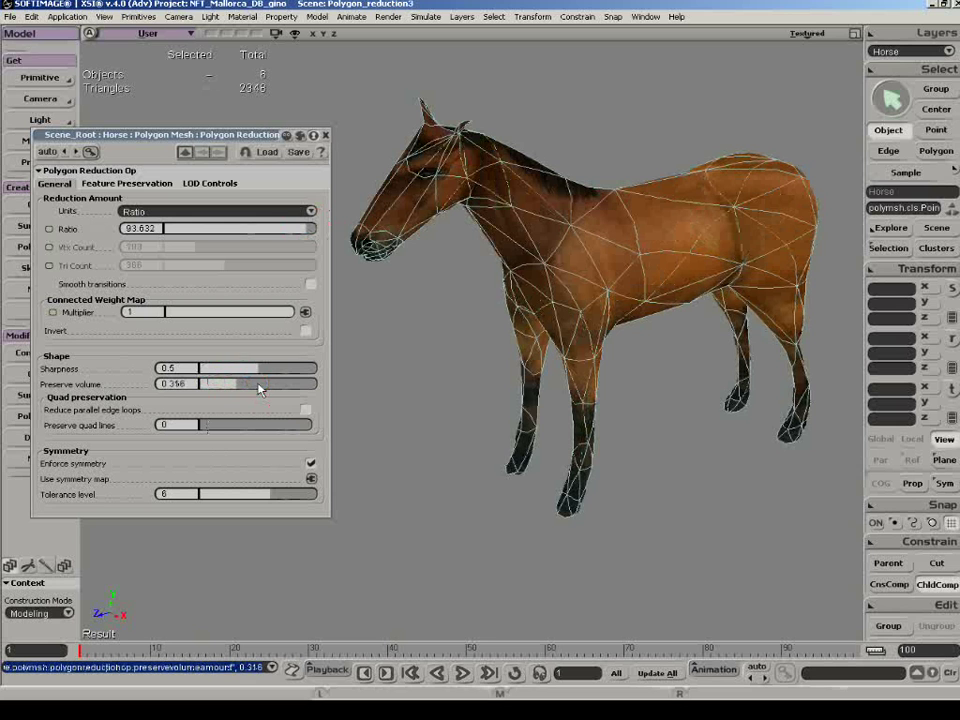
pyautogui.click(265, 388)
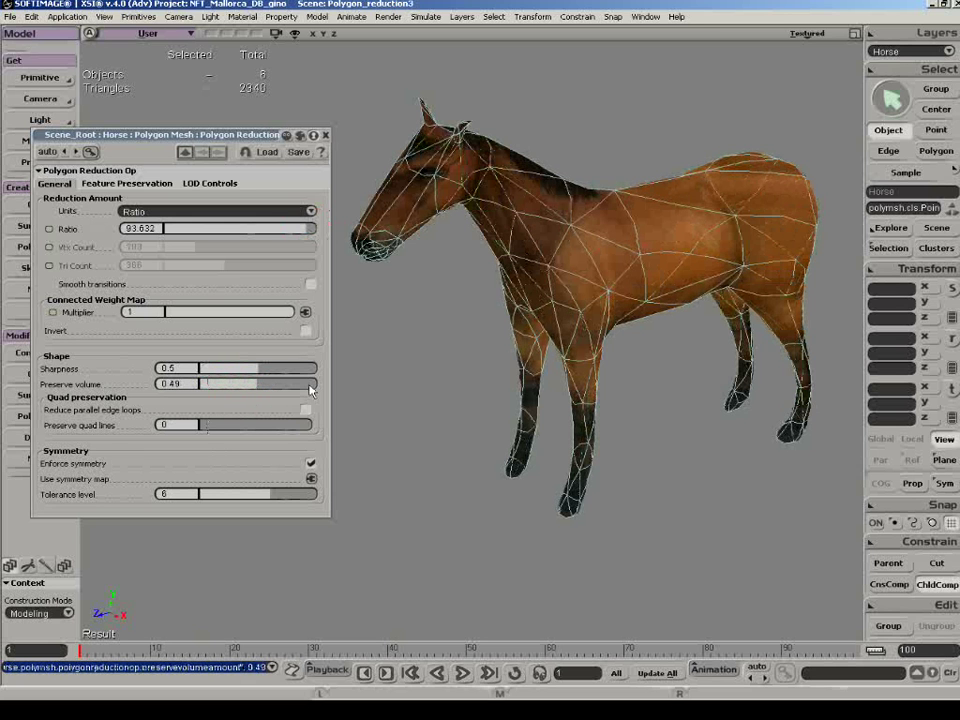
pyautogui.click(311, 388)
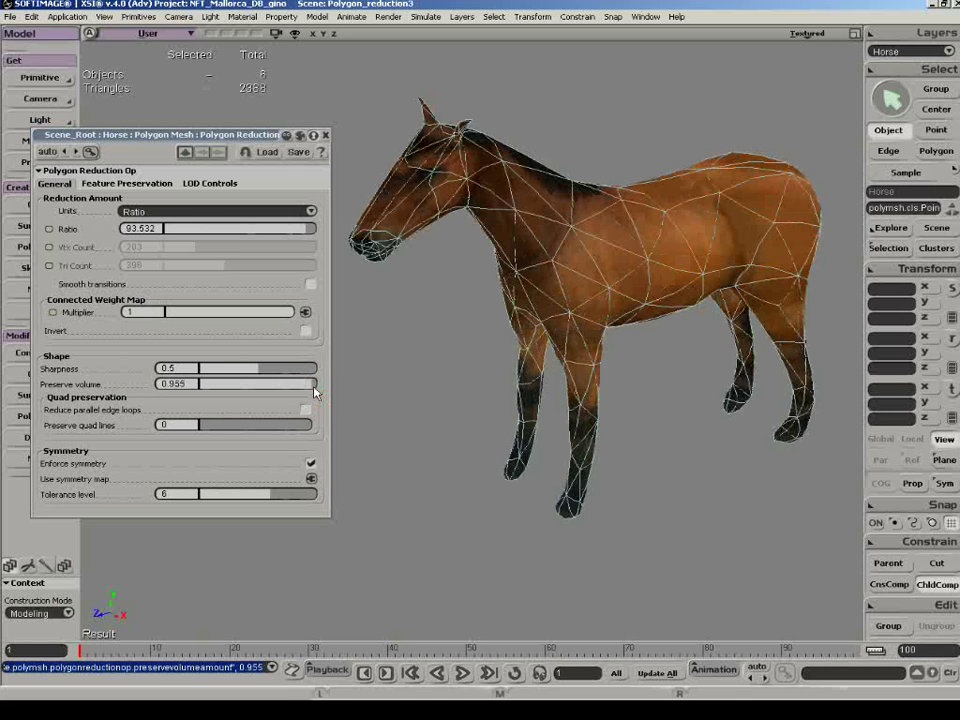
# - Set the horse's reduction ratio to about 81.6 and Preserve quad lines to about 0.7
pyautogui.click(221, 427)
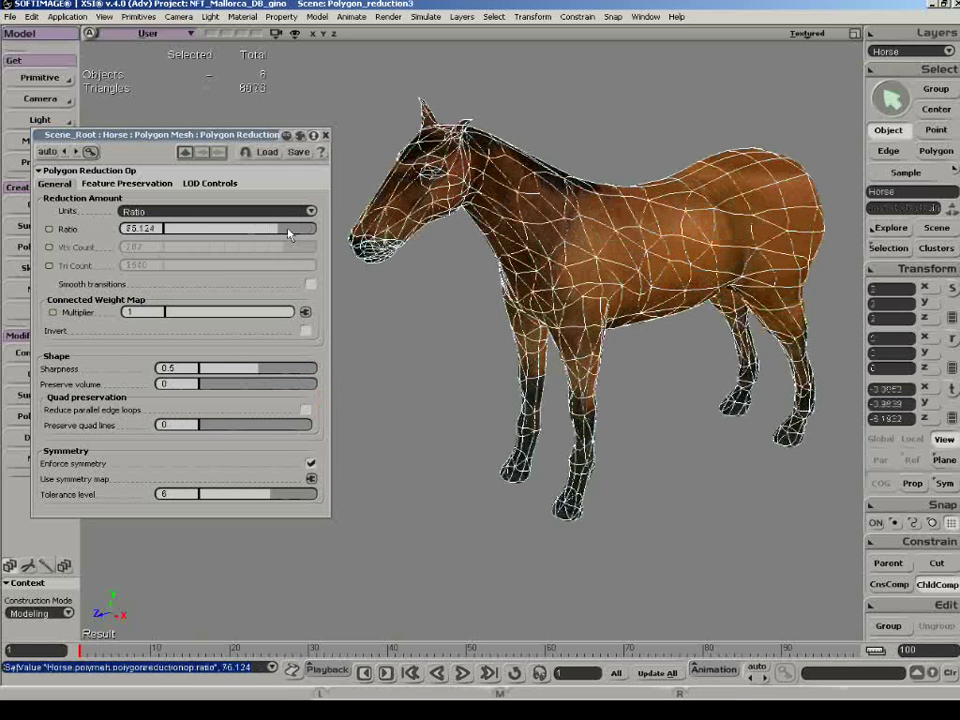
pyautogui.click(288, 229)
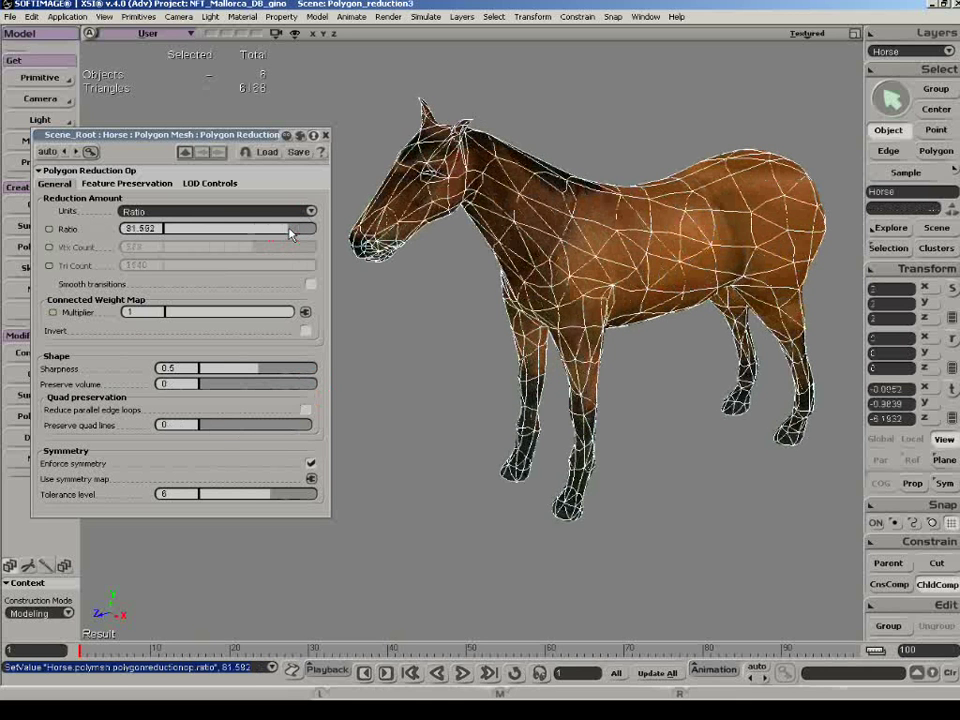
pyautogui.moveTo(222, 428); pyautogui.dragTo(300, 421)
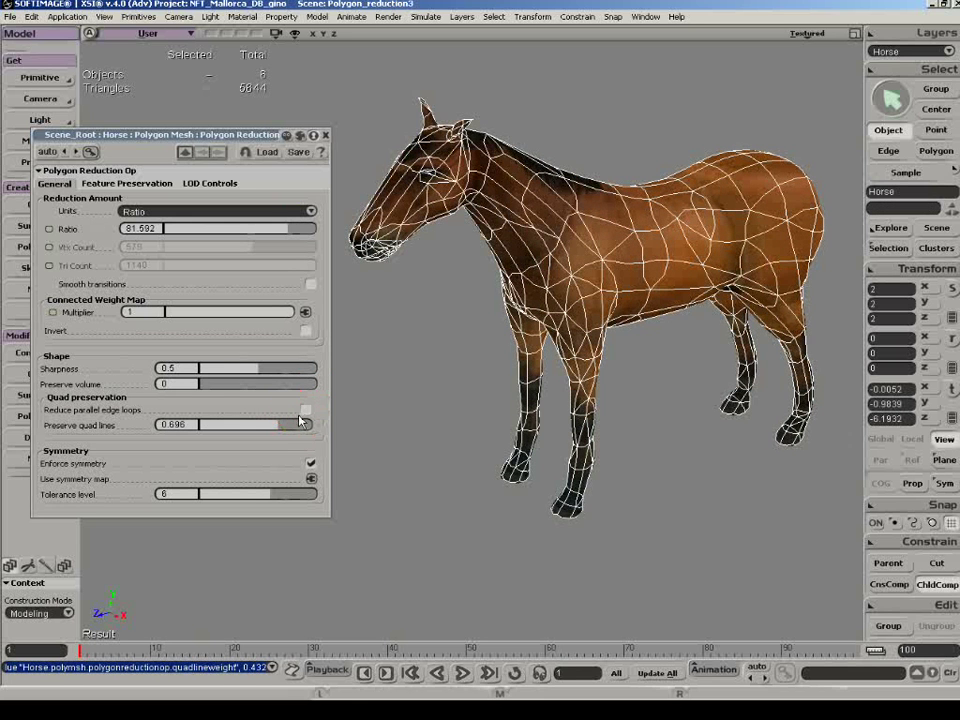
# - Try Reduce parallel edge loops on the horse while lowering the reduction ratio
pyautogui.click(306, 411)
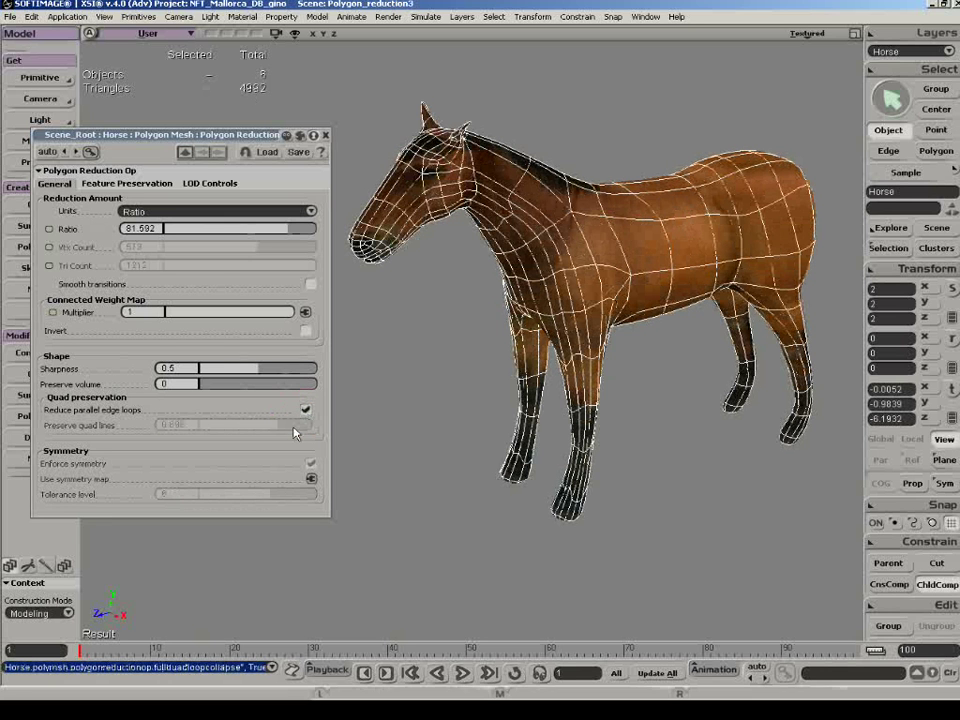
pyautogui.moveTo(284, 230); pyautogui.dragTo(224, 232)
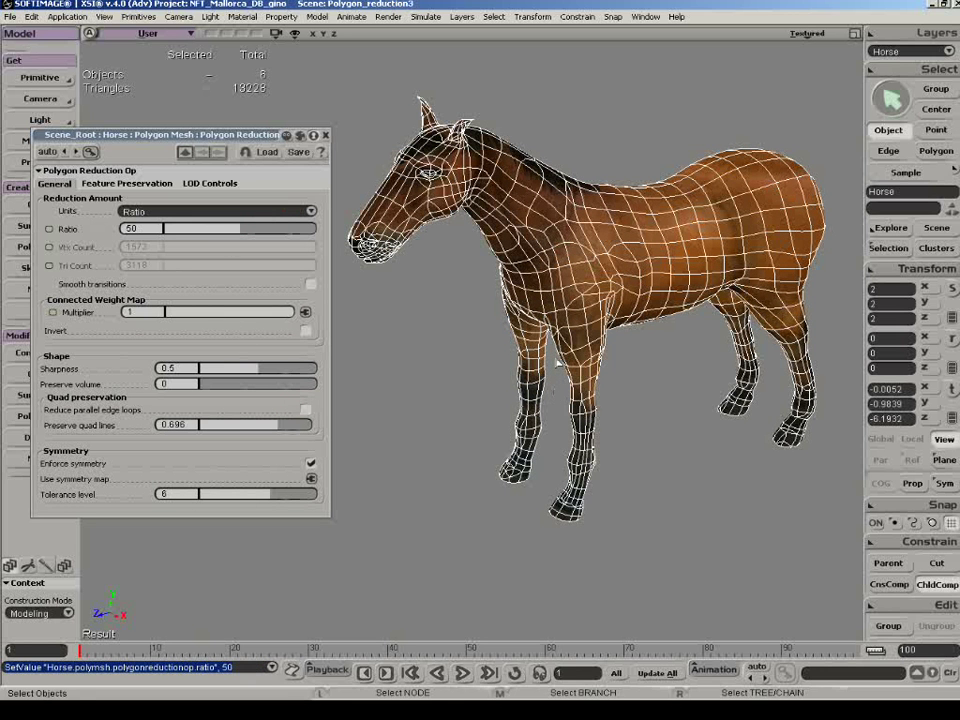
# - Turn off Enforce symmetry for the horse's polygon reduction and raise the reduction ratio to about 89
pyautogui.press('o')
pyautogui.moveTo(551, 358); pyautogui.dragTo(297, 355)
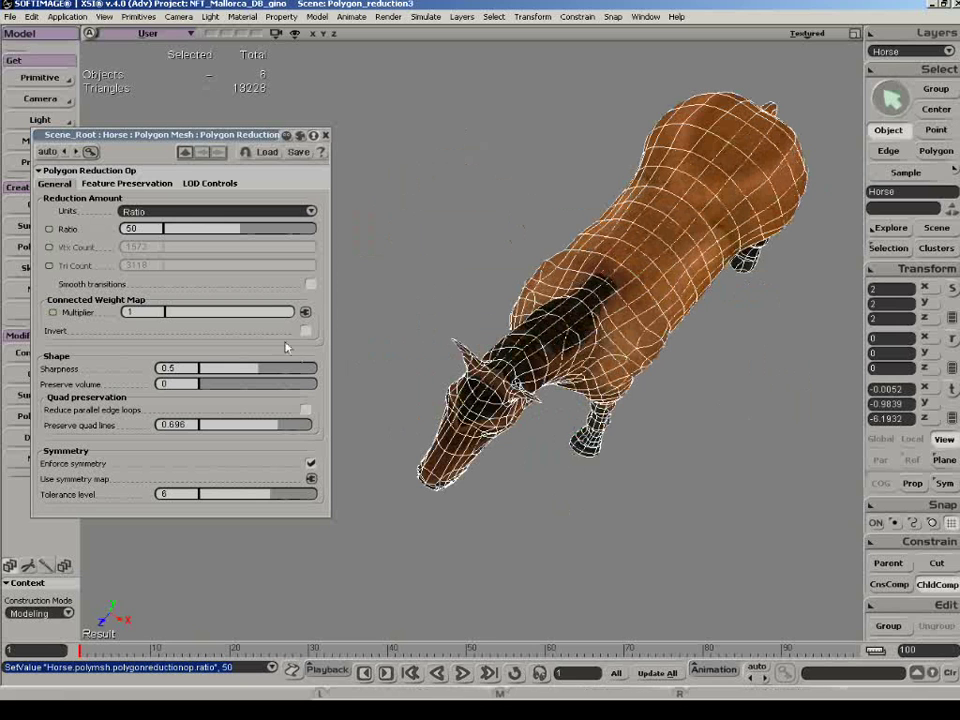
pyautogui.click(285, 229)
pyautogui.click(310, 463)
pyautogui.click(310, 464)
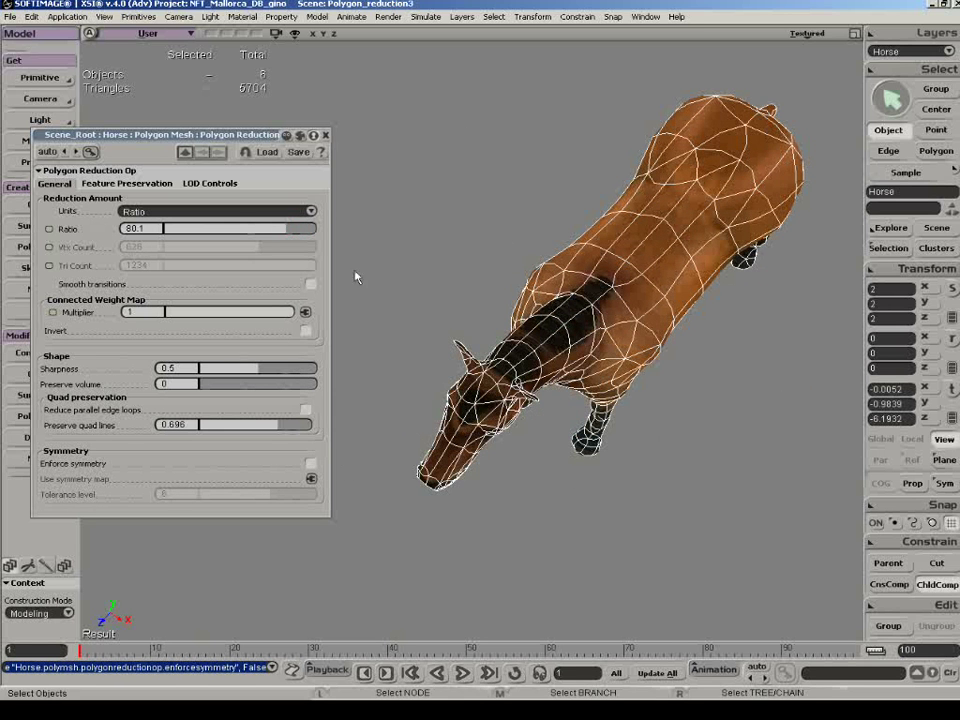
pyautogui.moveTo(286, 229); pyautogui.dragTo(302, 229)
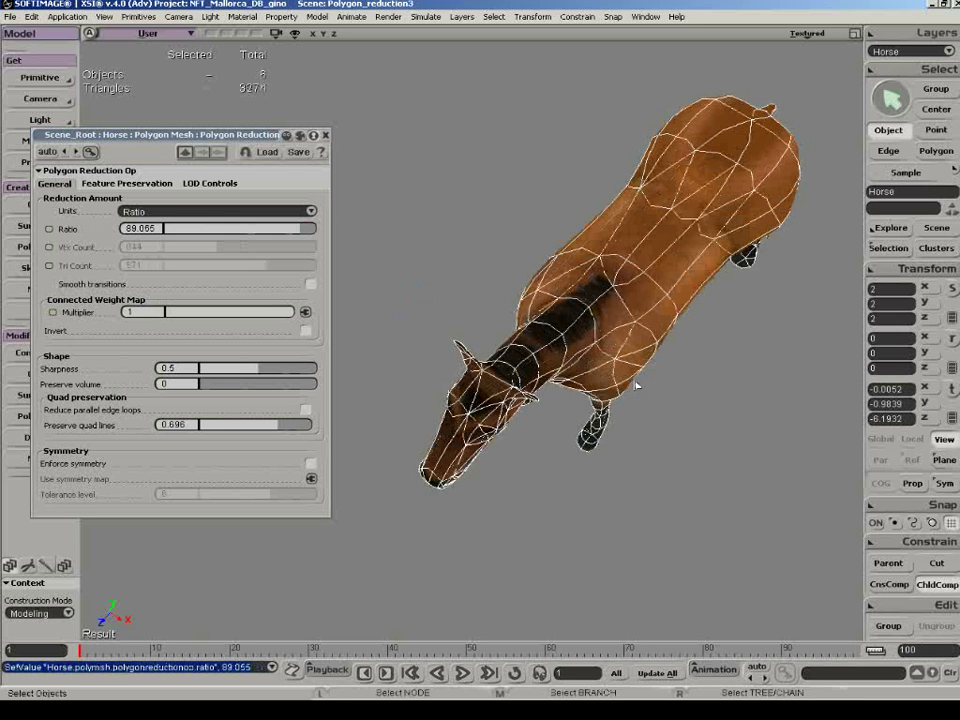
# - Lower the horse's reduction ratio to about 70.6 with Enforce symmetry on, and bring up its feature preservation settings
pyautogui.click(308, 230)
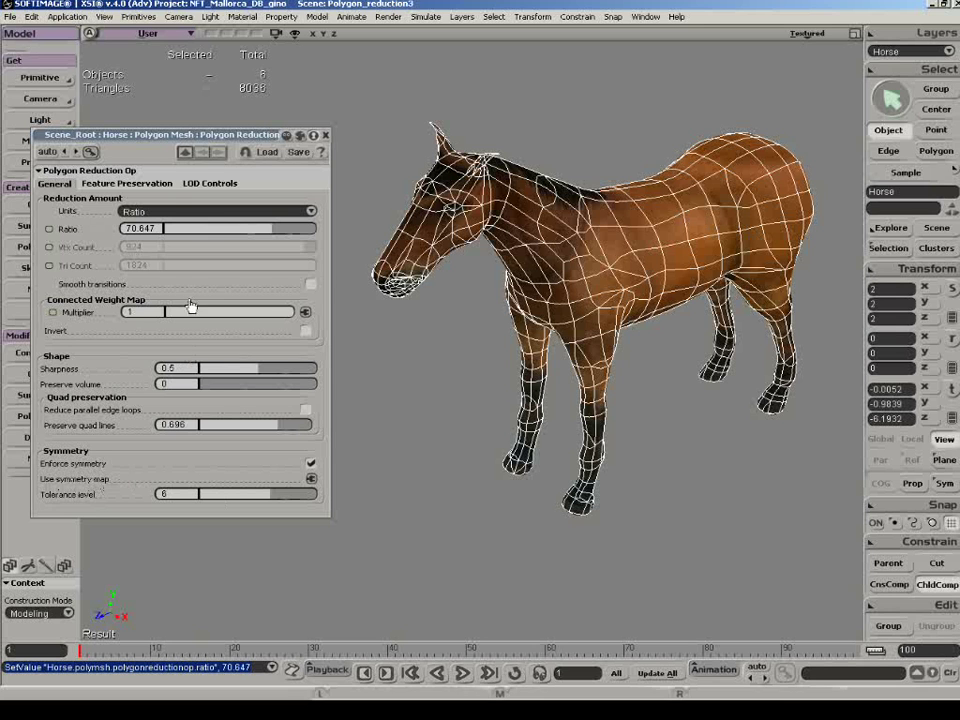
pyautogui.click(145, 186)
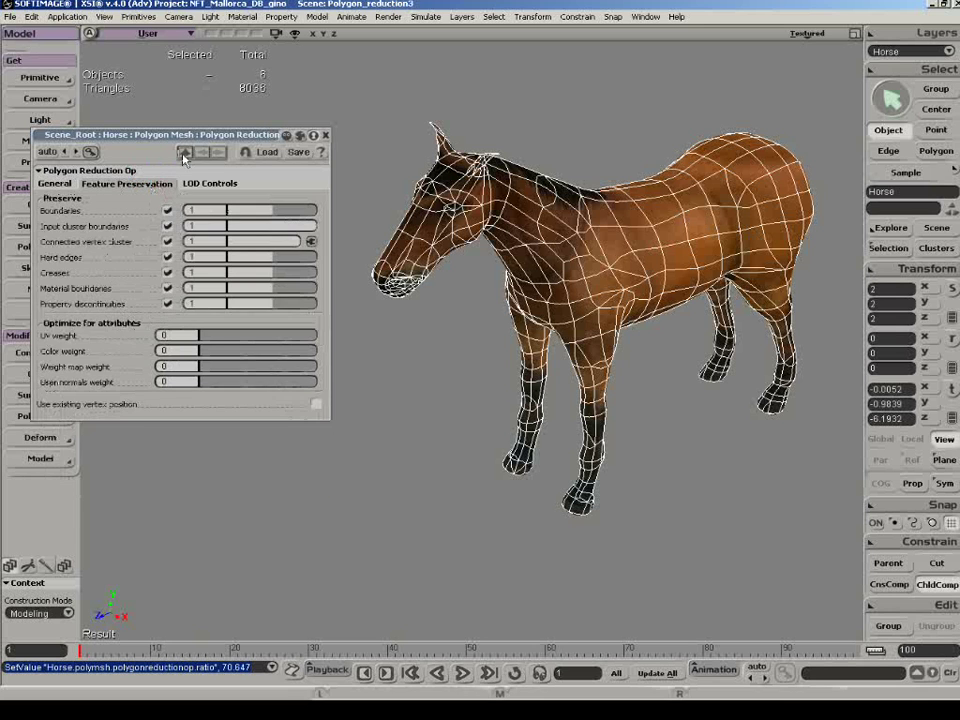
pyautogui.moveTo(219, 139); pyautogui.dragTo(240, 114)
# - Select the hidden object named grid and make it visible
pyautogui.click(896, 193)
pyautogui.write('grid')
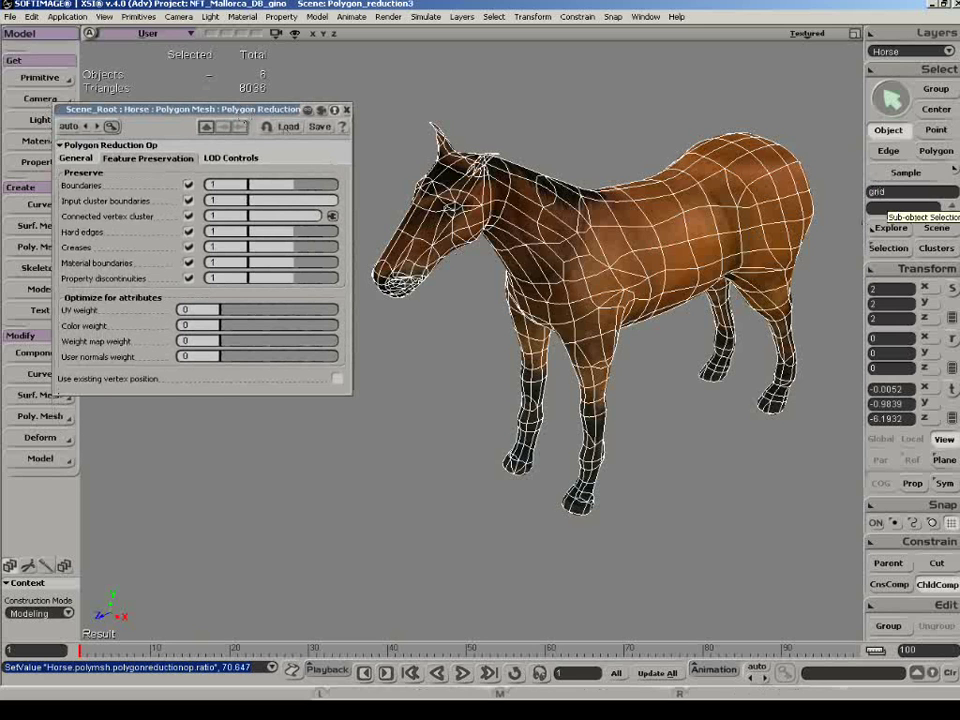
pyautogui.press('Return')
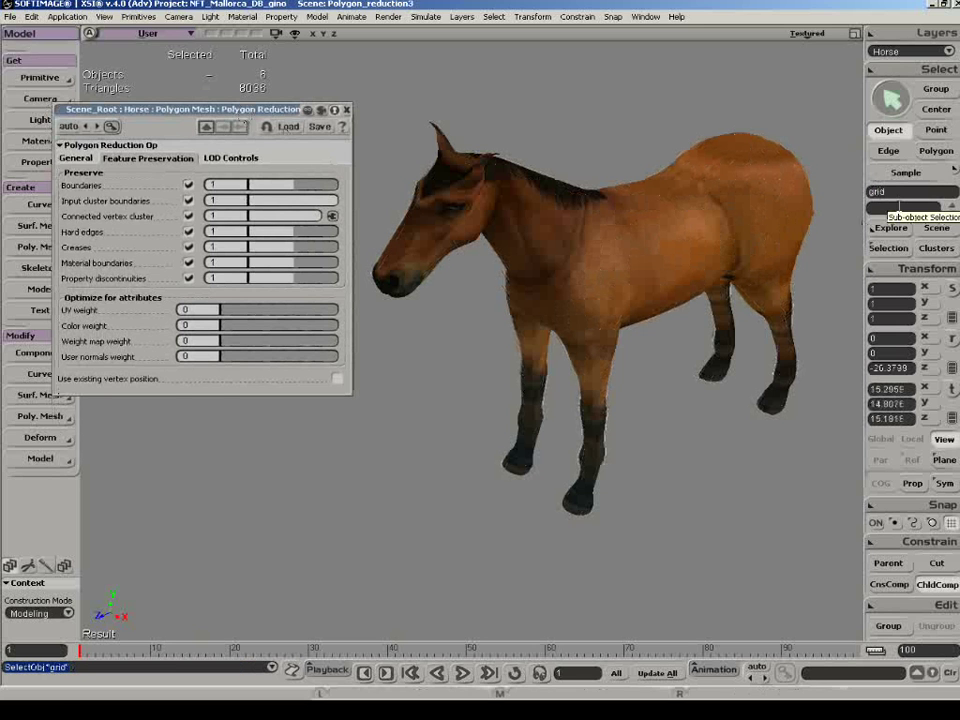
pyautogui.press('h')
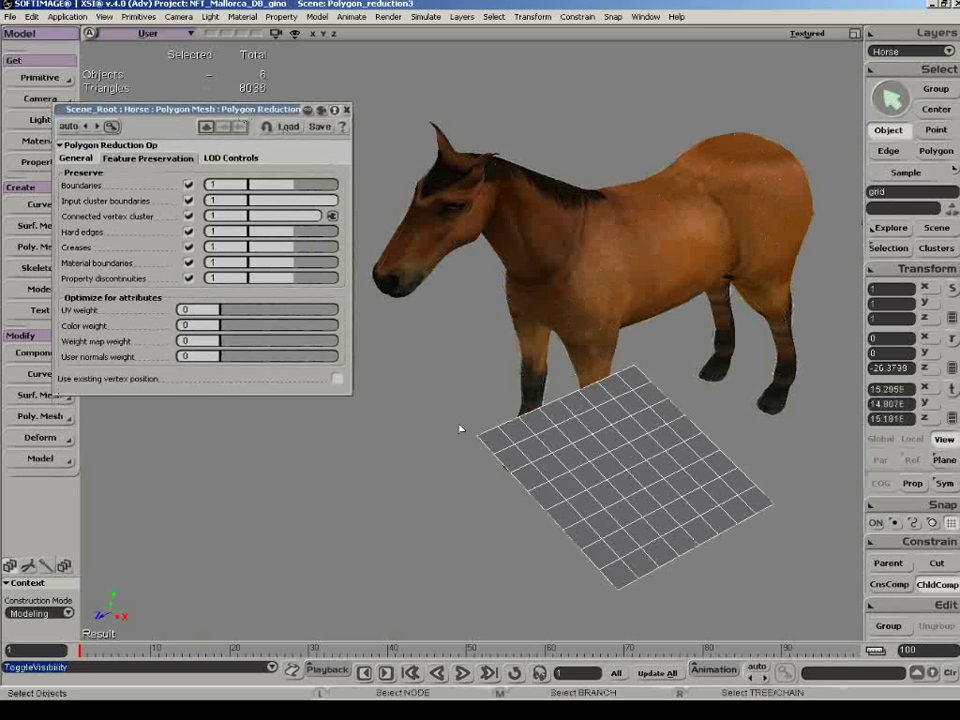
# - Collapse the horse's Polygon Reduction properties out of the way and apply Polygon Reduction to the grid
pyautogui.press('o')
pyautogui.moveTo(504, 485); pyautogui.dragTo(494, 508)
pyautogui.doubleClick(283, 111)
pyautogui.moveTo(283, 111); pyautogui.dragTo(514, 65)
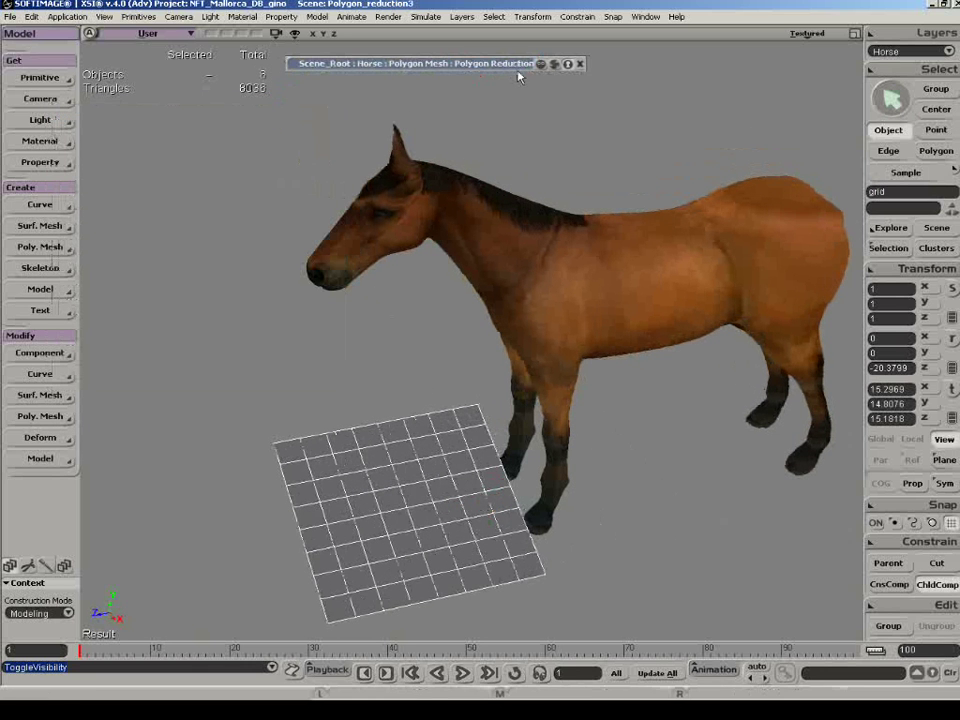
pyautogui.click(58, 421)
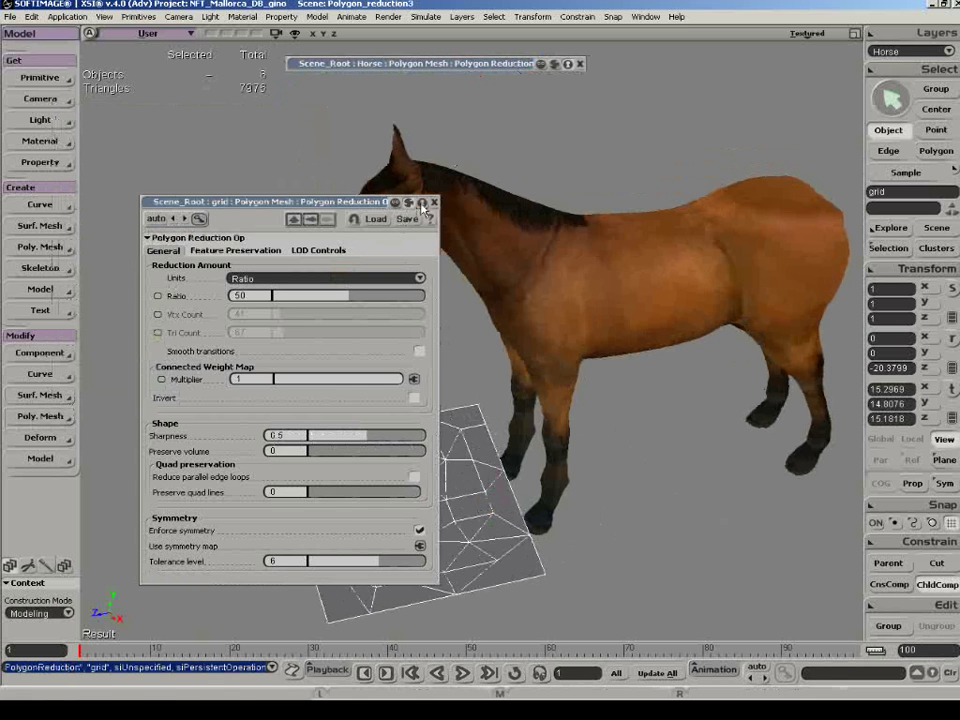
pyautogui.moveTo(325, 203)
pyautogui.mouseDown()
pyautogui.moveTo(195, 133)
pyautogui.moveTo(194, 47)
pyautogui.mouseUp()
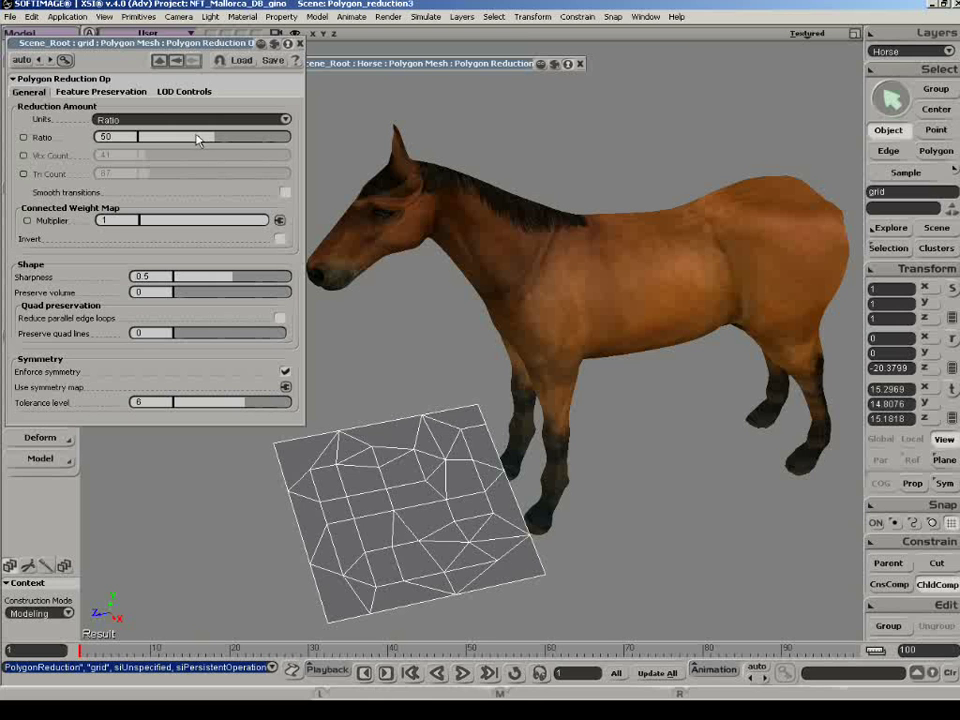
# - Set the grid's reduction ratio to about 46.3 and turn off preservation of its boundaries
pyautogui.moveTo(224, 140)
pyautogui.mouseDown()
pyautogui.moveTo(261, 137)
pyautogui.moveTo(205, 141)
pyautogui.mouseUp()
pyautogui.click(103, 91)
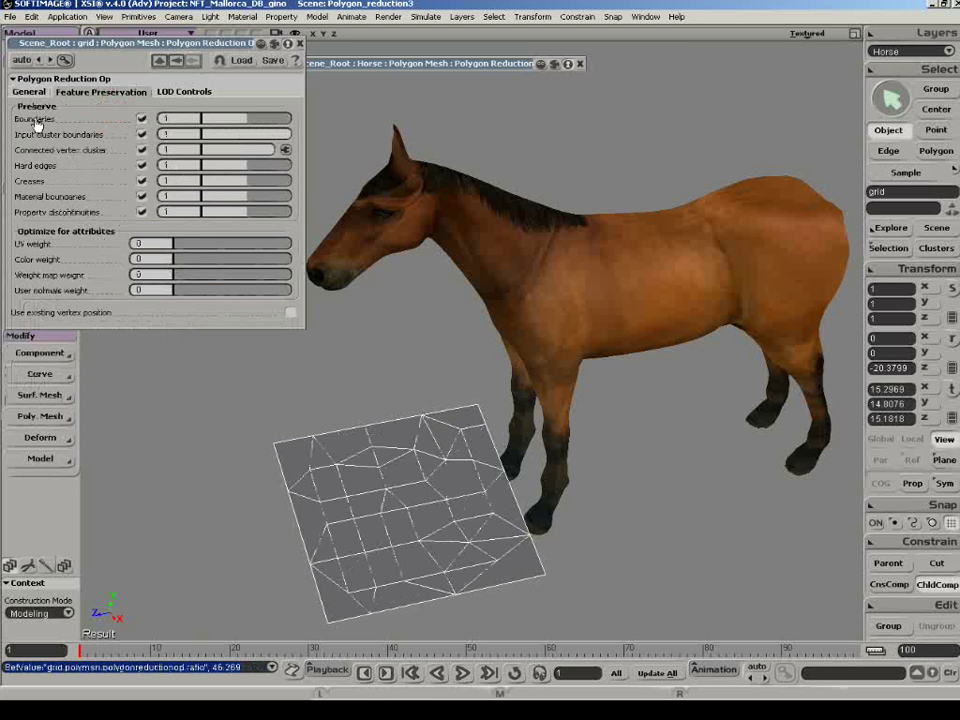
pyautogui.click(142, 119)
pyautogui.click(29, 91)
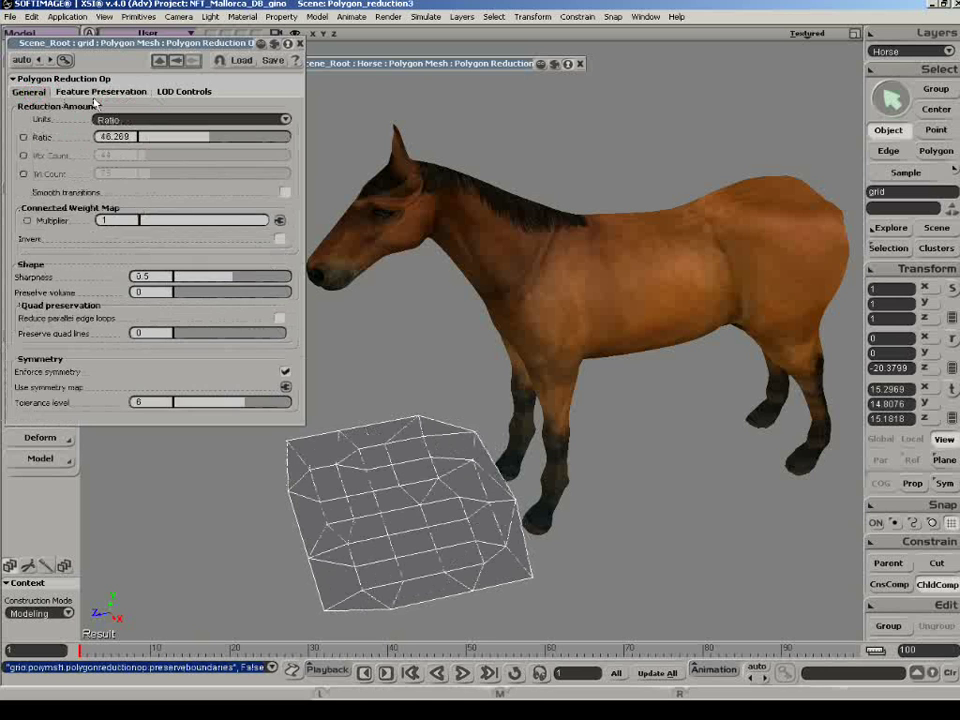
# - Change the grid's reduction ratio without boundary preservation, and turn Boundaries preservation back on
pyautogui.moveTo(162, 139); pyautogui.dragTo(276, 147)
pyautogui.click(100, 91)
pyautogui.click(138, 119)
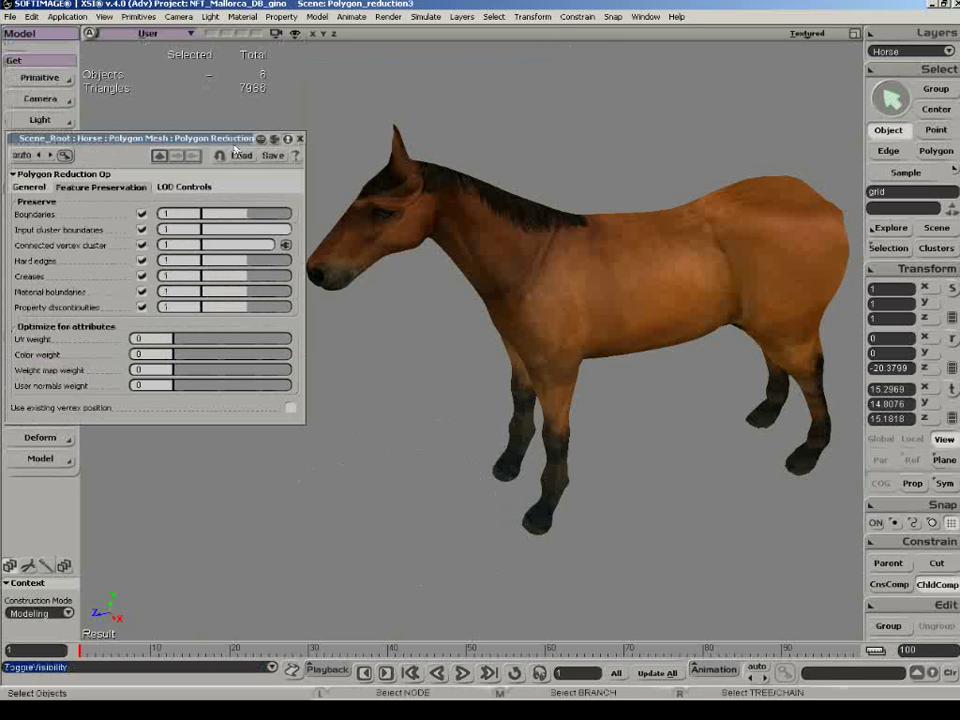
# - Enable Use LODs for the horse's polygon reduction and activate control by LOD stage
pyautogui.click(184, 187)
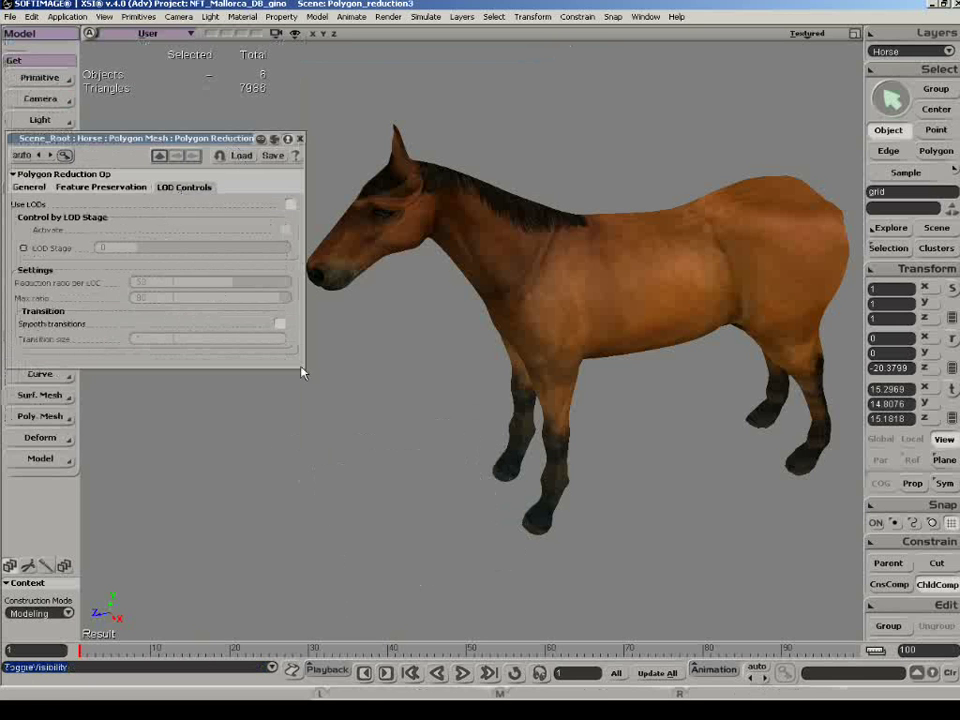
pyautogui.moveTo(303, 369); pyautogui.dragTo(293, 435)
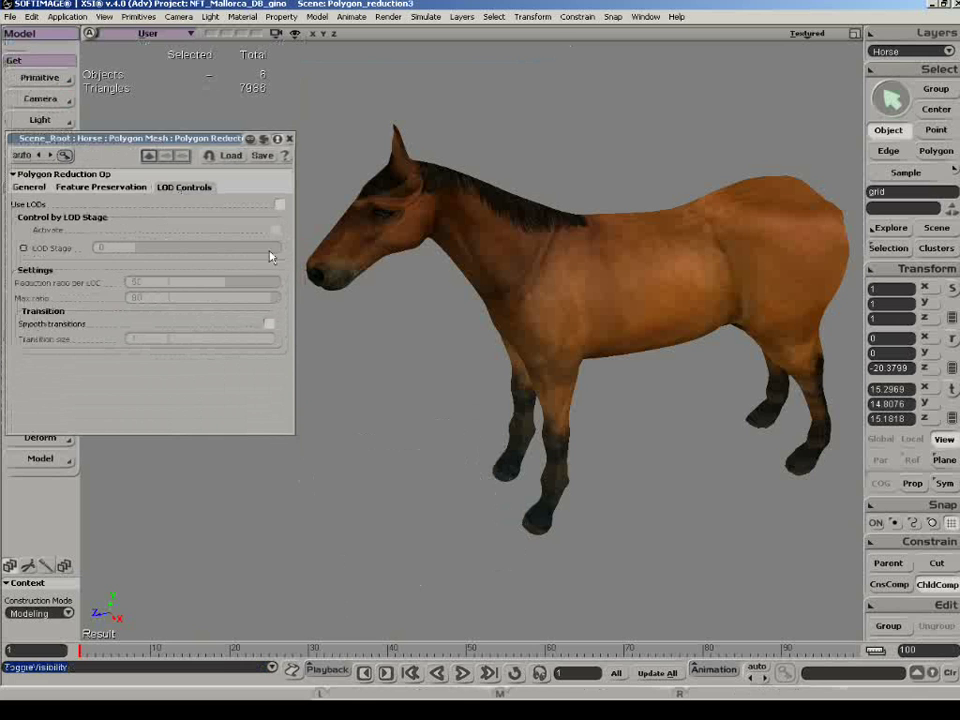
pyautogui.click(280, 205)
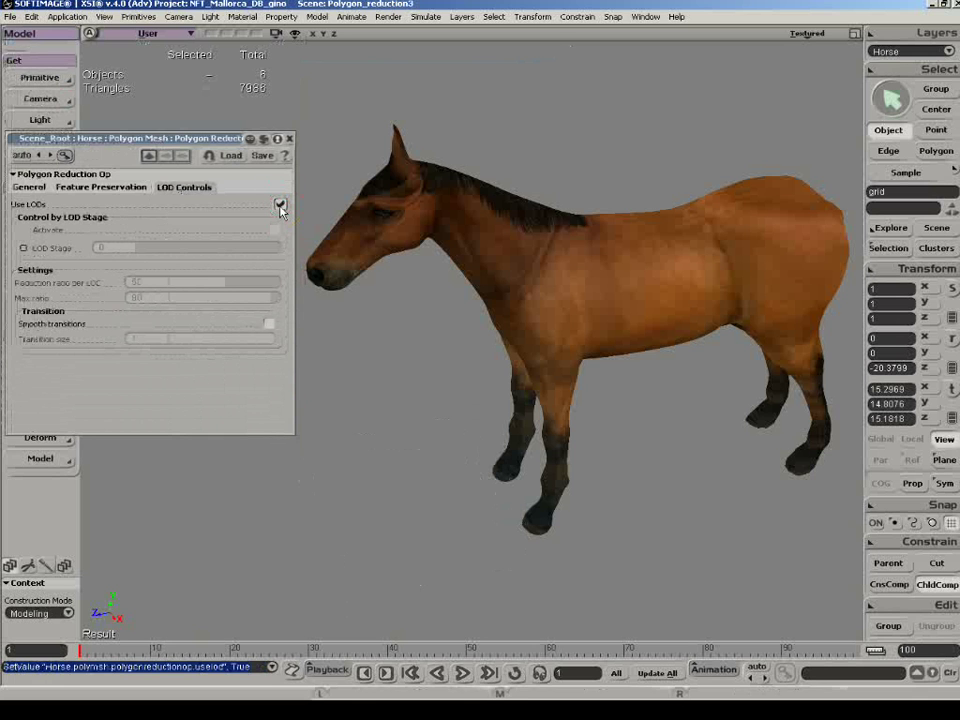
pyautogui.click(276, 230)
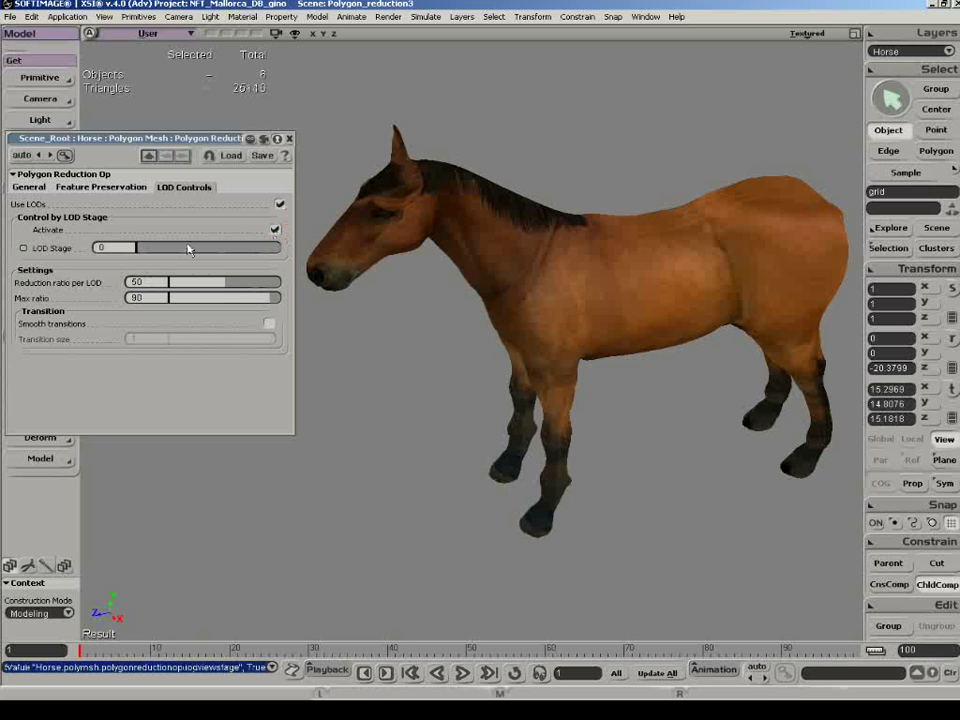
# - Select the horse and raise its LOD stage step by step through 1, 2 and 4
pyautogui.click(511, 272)
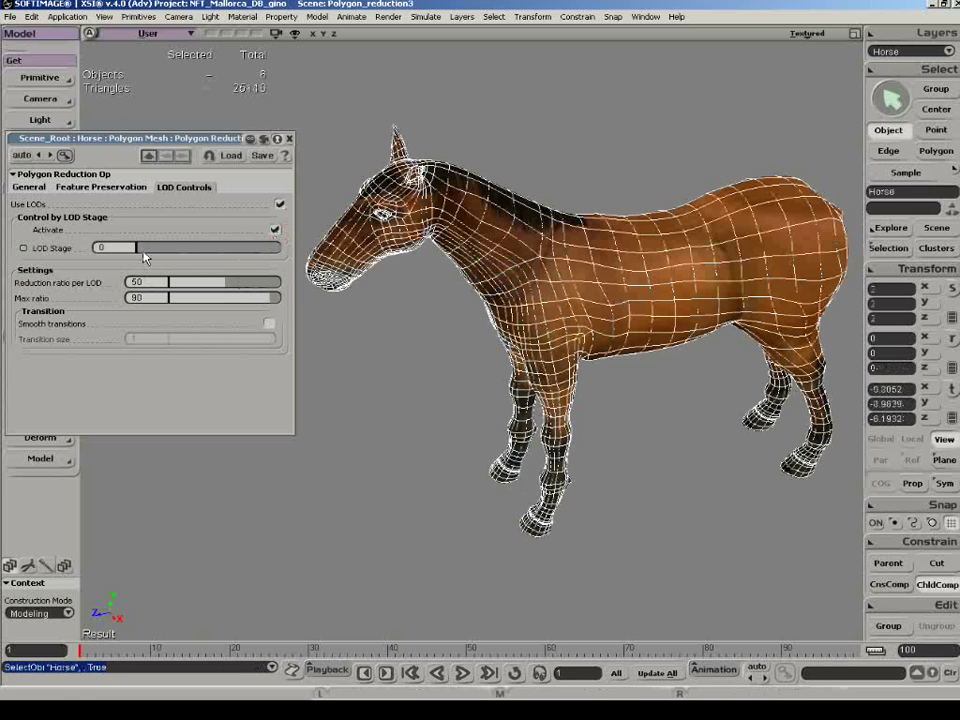
pyautogui.click(140, 250)
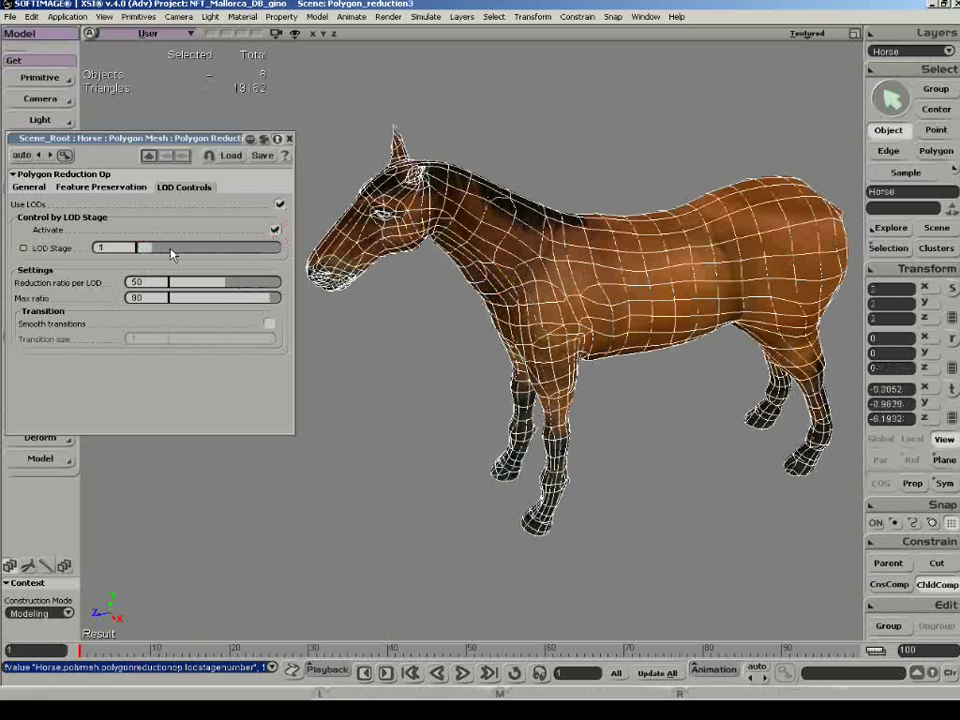
pyautogui.click(171, 252)
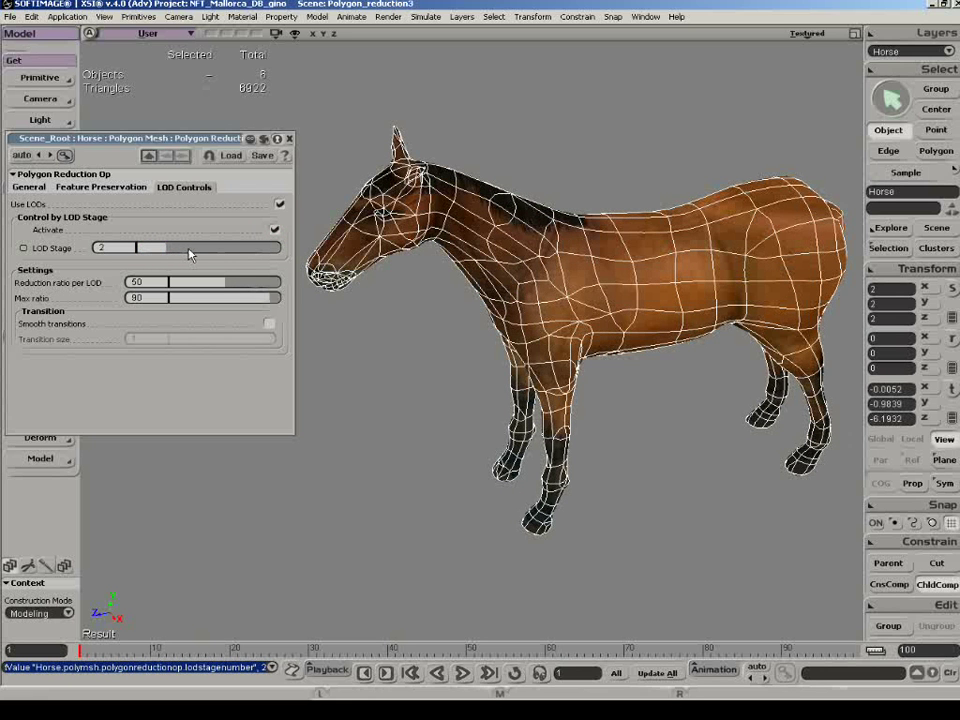
pyautogui.click(190, 254)
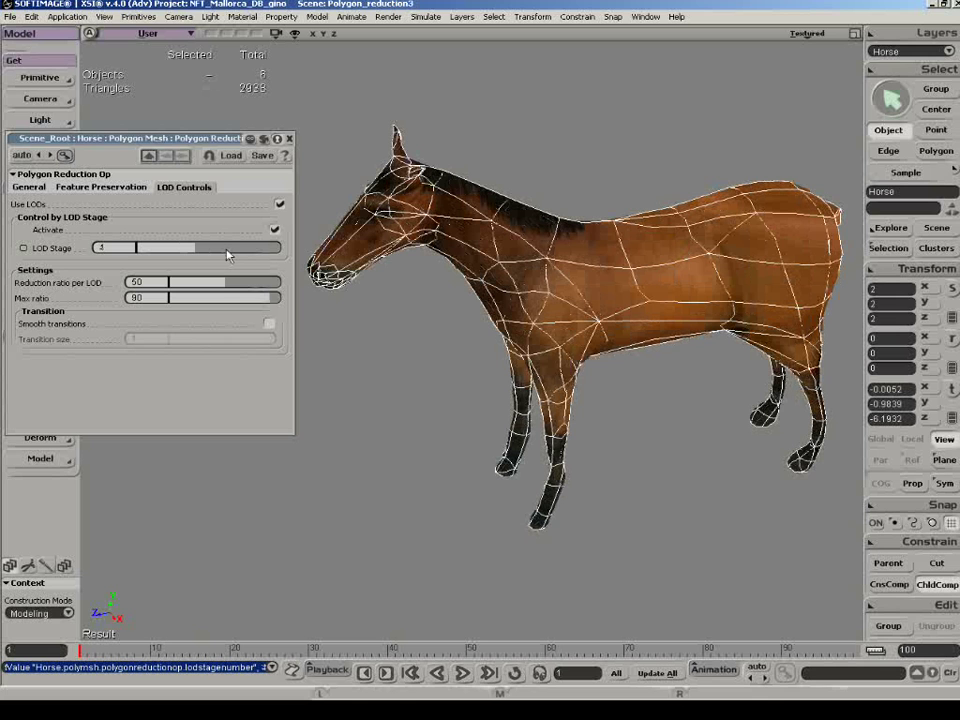
pyautogui.click(227, 255)
# - Bring the horse's LOD stage back down to 1 and set the reduction ratio per LOD to 75
pyautogui.click(187, 254)
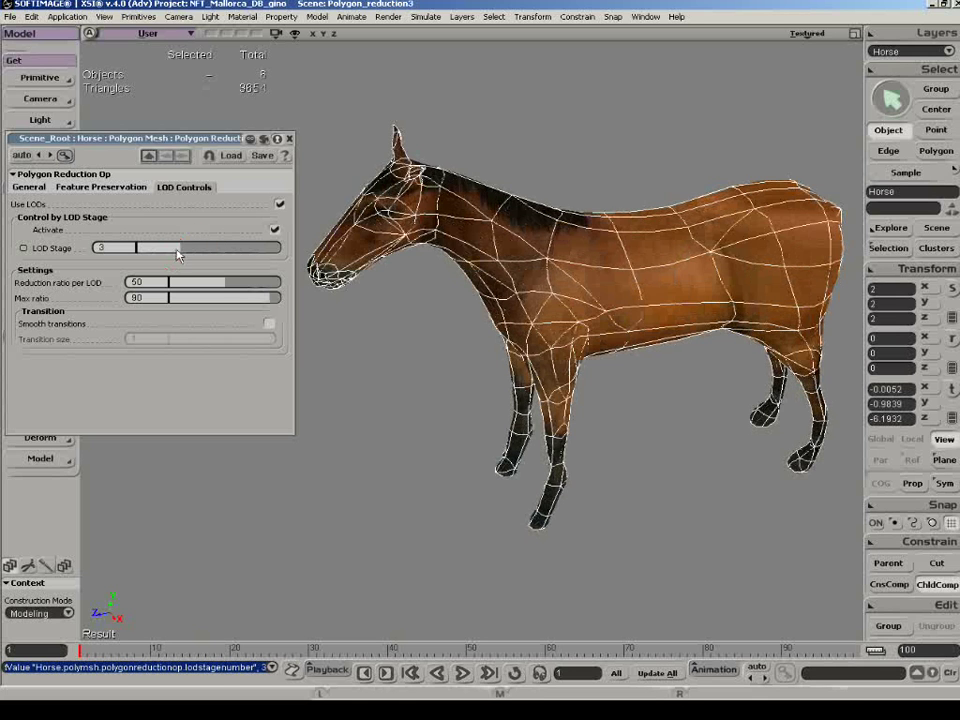
pyautogui.click(159, 254)
pyautogui.click(144, 254)
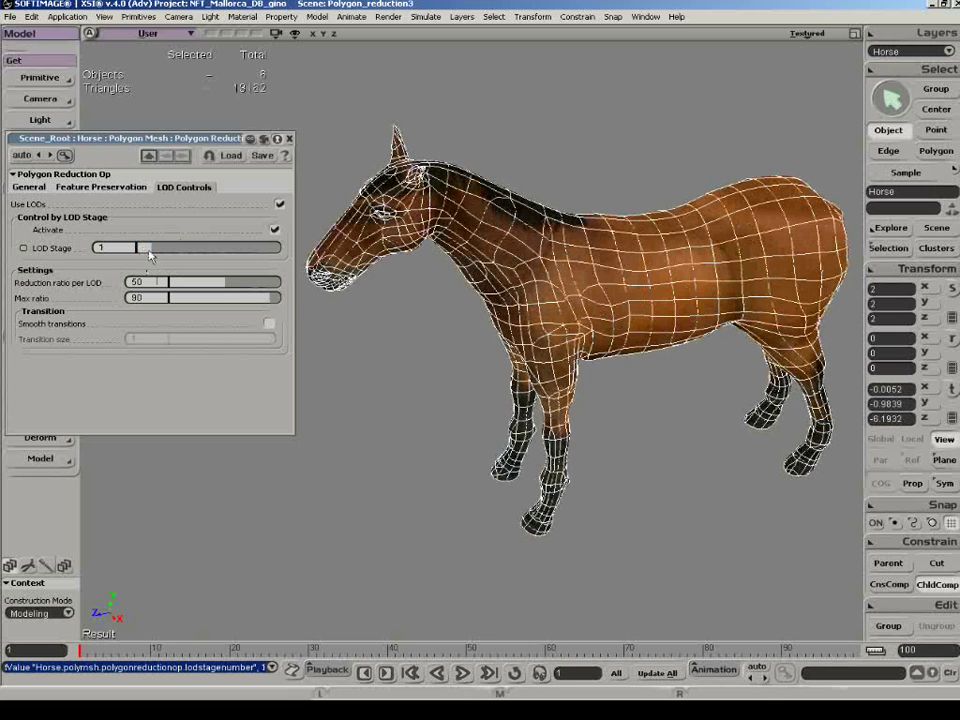
pyautogui.click(141, 255)
pyautogui.click(158, 248)
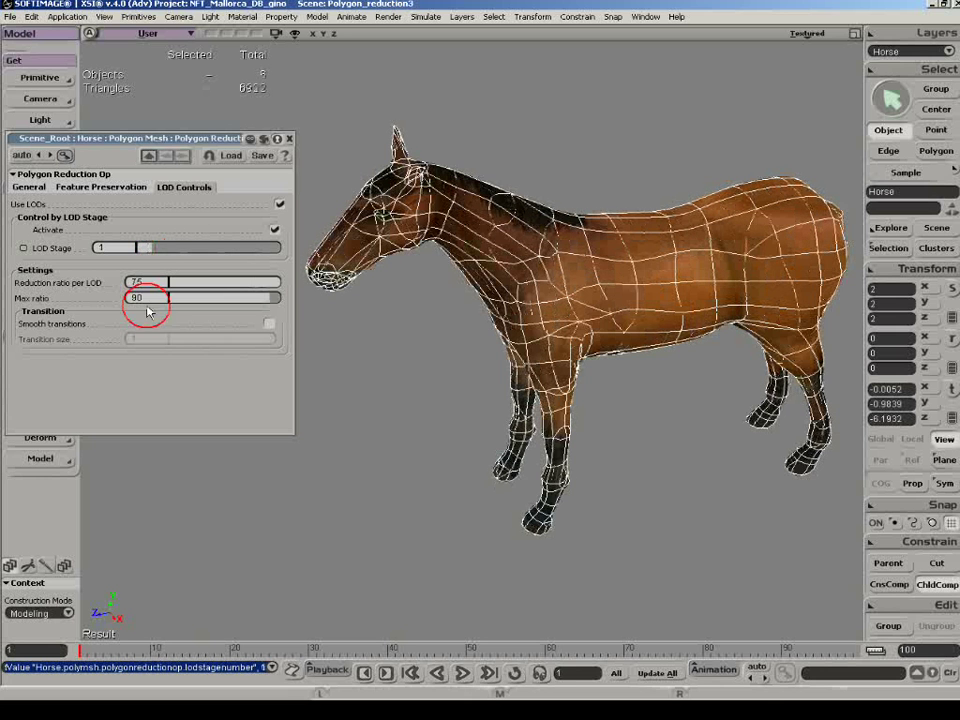